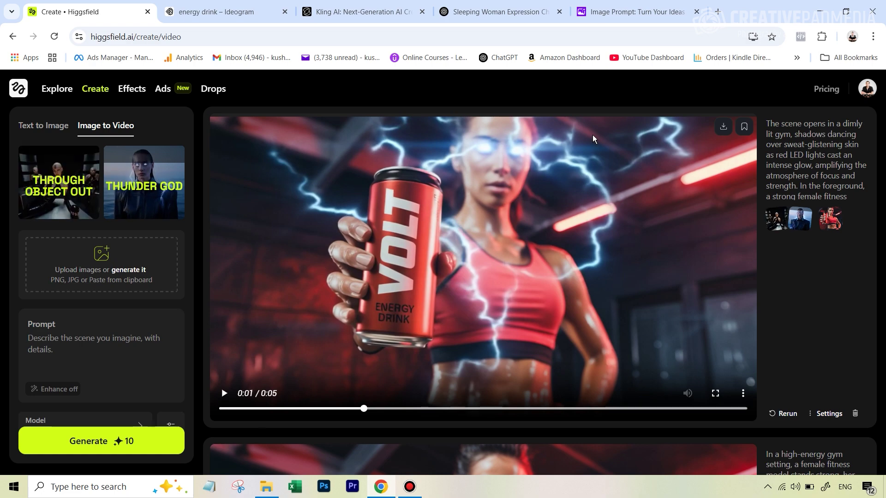
# - Open the energy drink folder in File Explorer and view the a-dynamic-product-shot-advertisement image in a maximized viewer
pyautogui.click(271, 489)
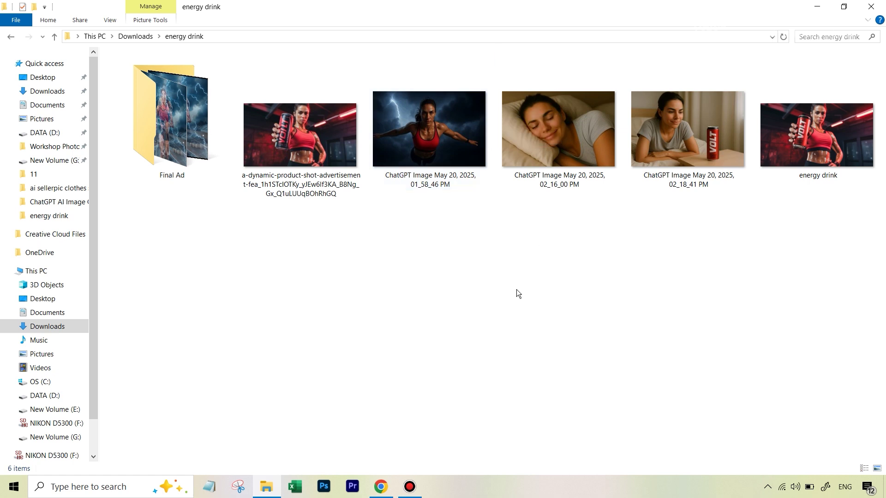
pyautogui.click(325, 144)
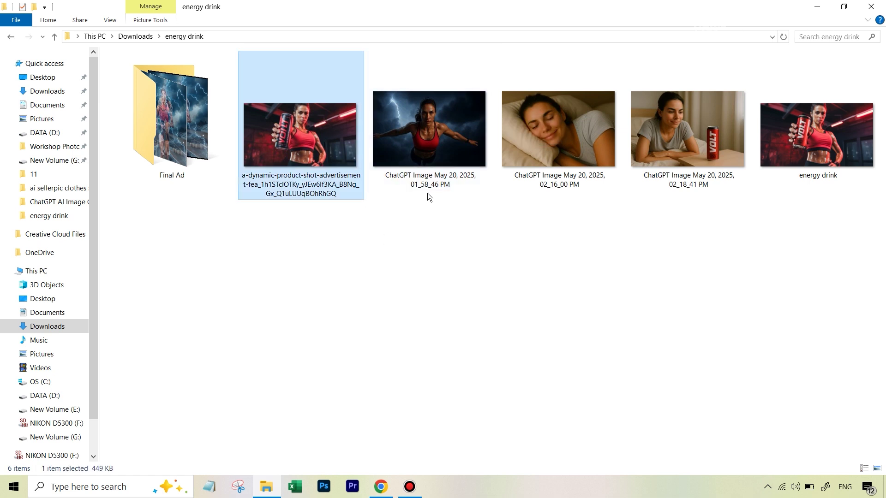
pyautogui.press('Return')
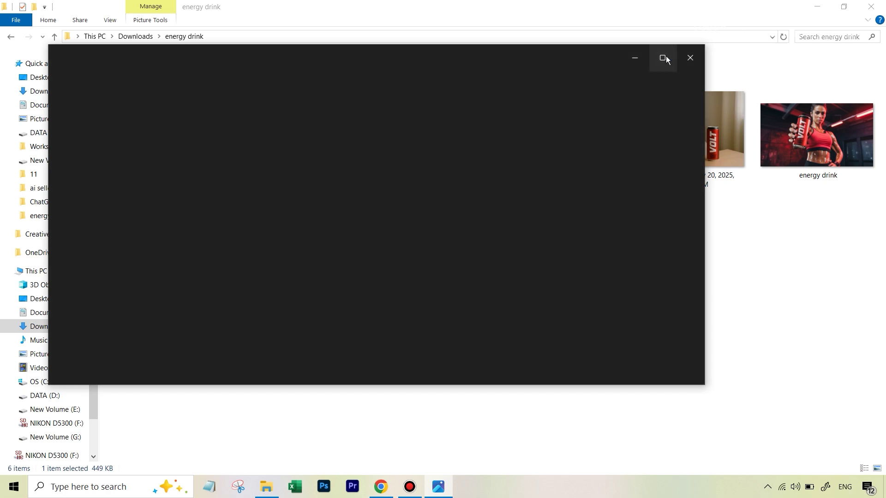
pyautogui.click(664, 59)
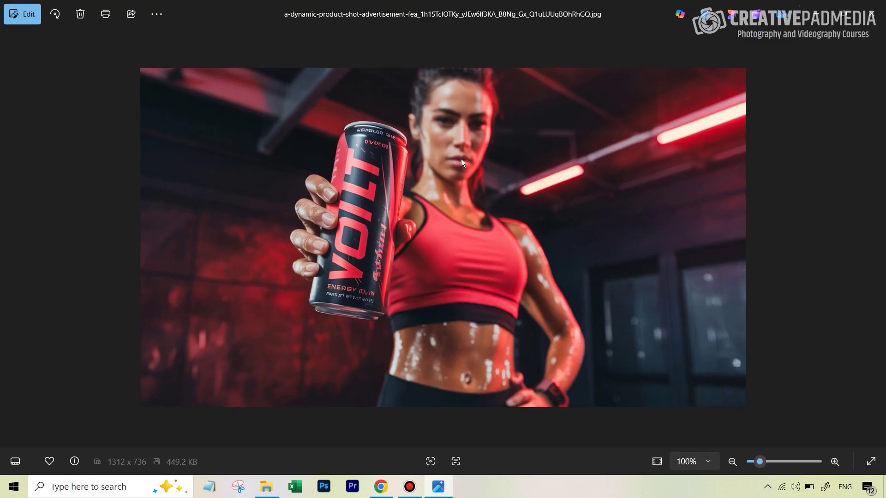
pyautogui.click(872, 14)
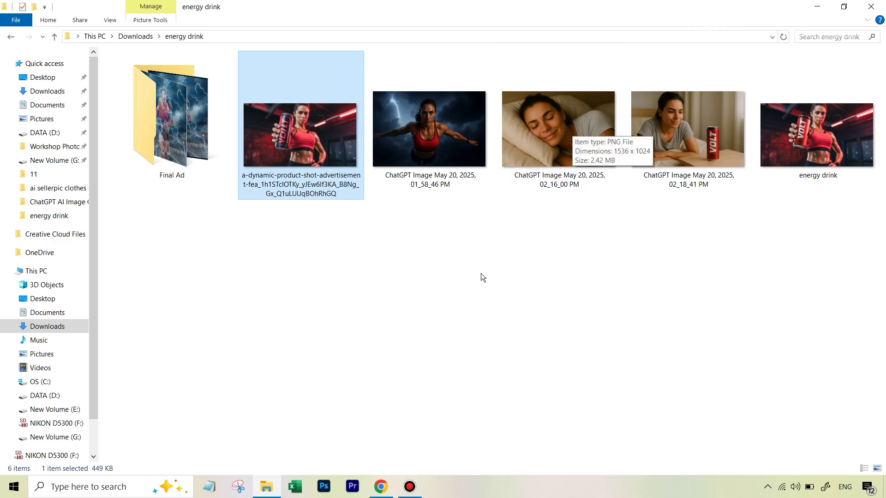
# - Review the sleeping woman image in the ChatGPT chat, and view the 02_18_41 PM image from the energy drink folder
pyautogui.click(381, 490)
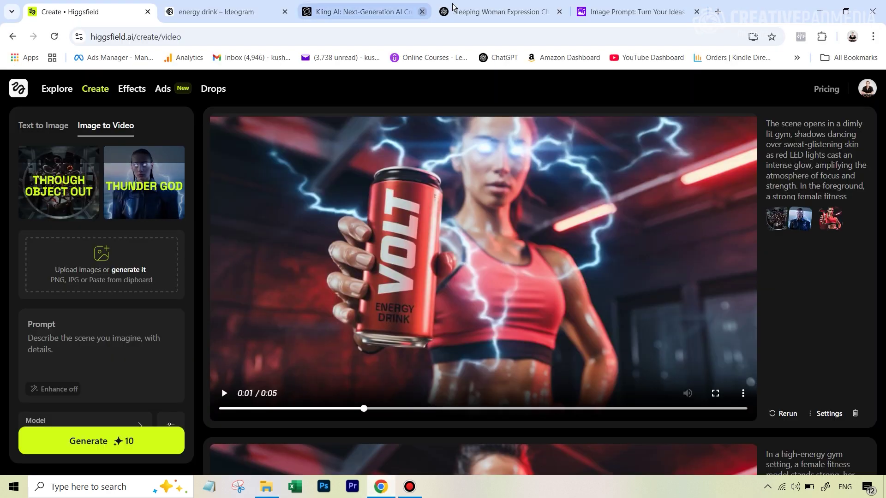
pyautogui.click(489, 12)
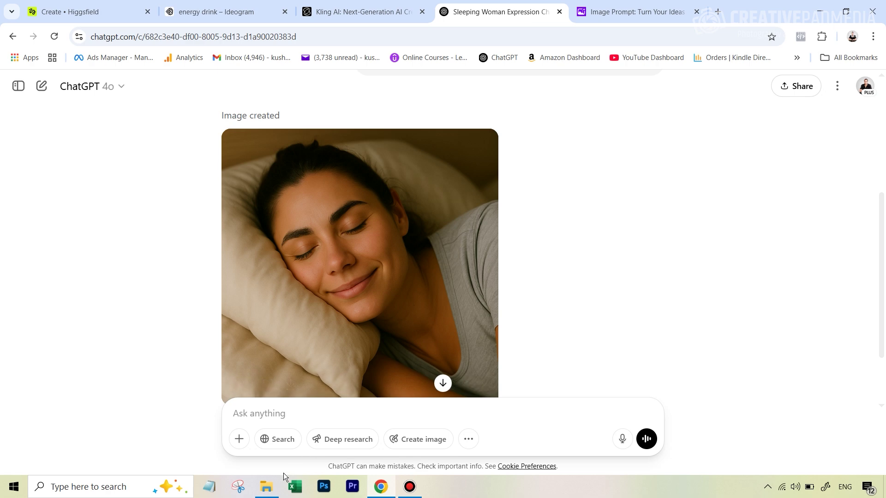
pyautogui.click(266, 487)
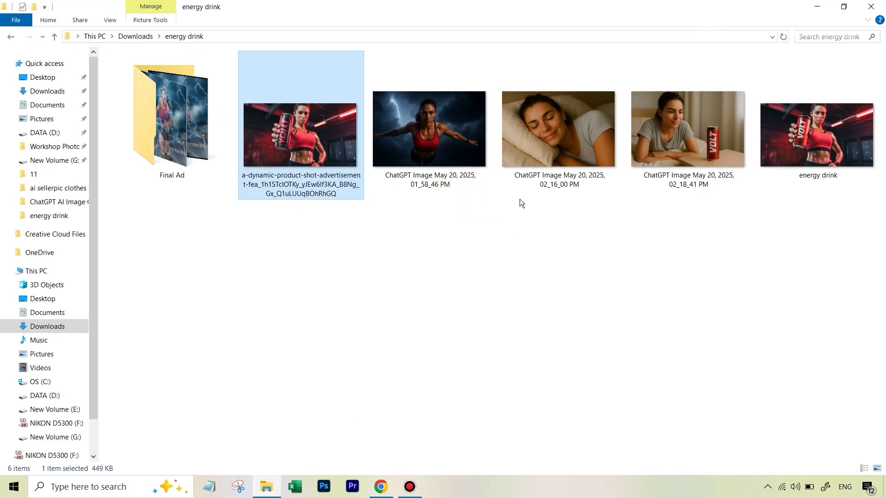
pyautogui.doubleClick(691, 137)
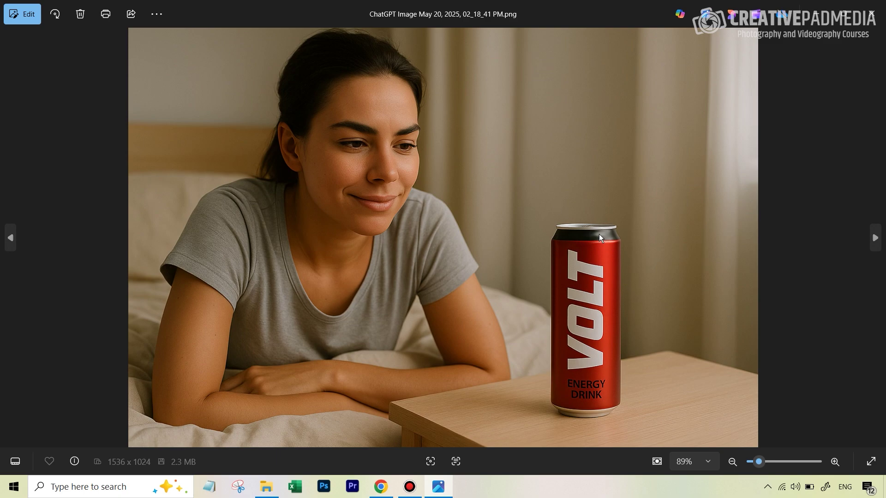
pyautogui.click(871, 14)
# - View the 01_58_46 PM storm image, the 02_18_41 PM can image and the original gym product shot from the folder
pyautogui.doubleClick(449, 130)
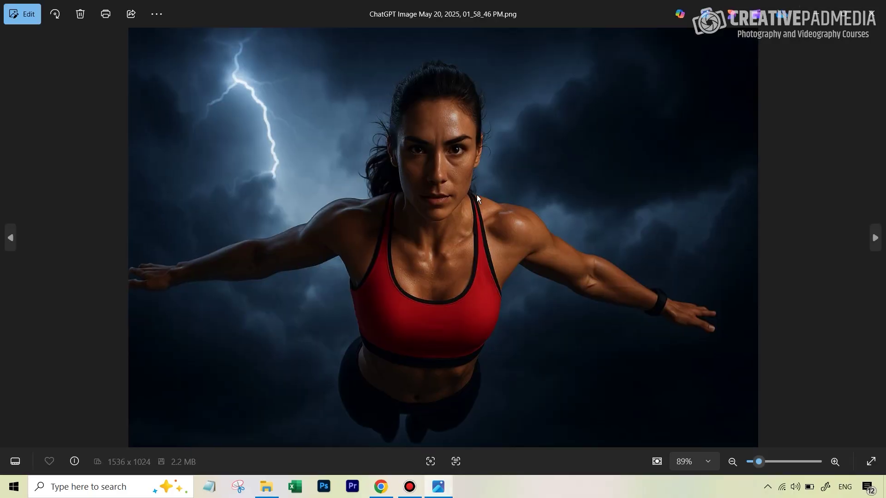
pyautogui.click(871, 14)
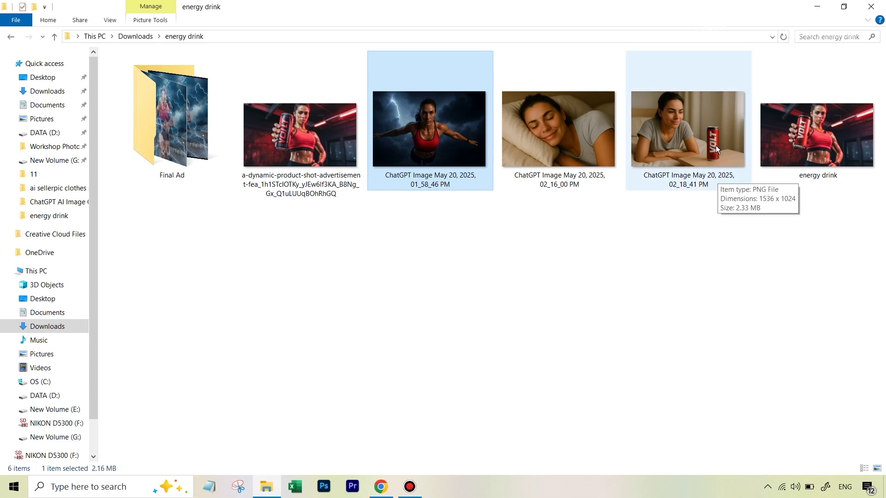
pyautogui.doubleClick(716, 131)
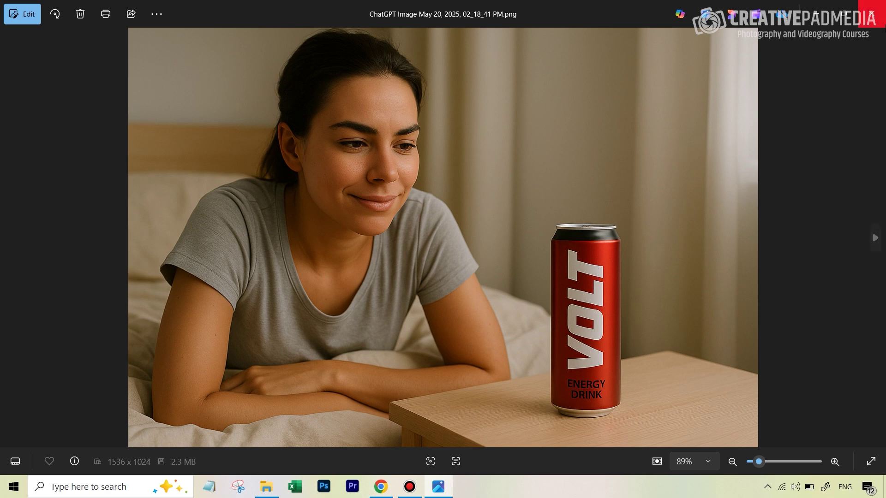
pyautogui.click(872, 14)
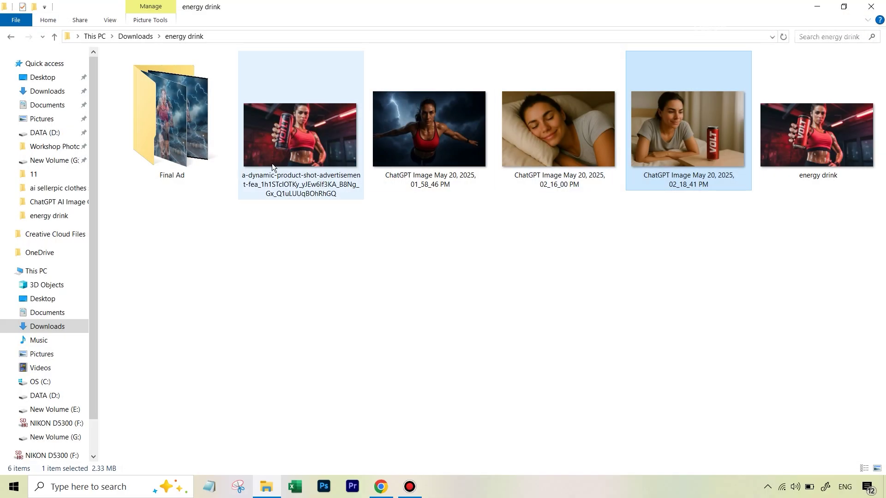
pyautogui.doubleClick(269, 132)
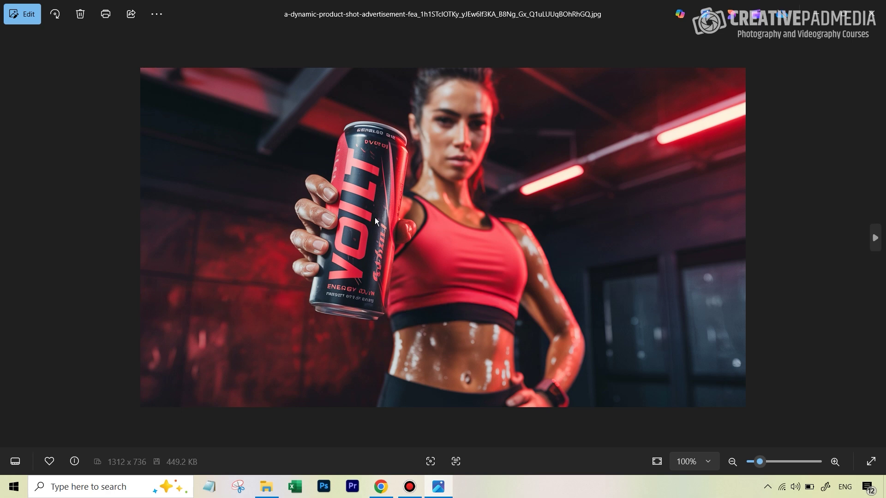
pyautogui.click(872, 14)
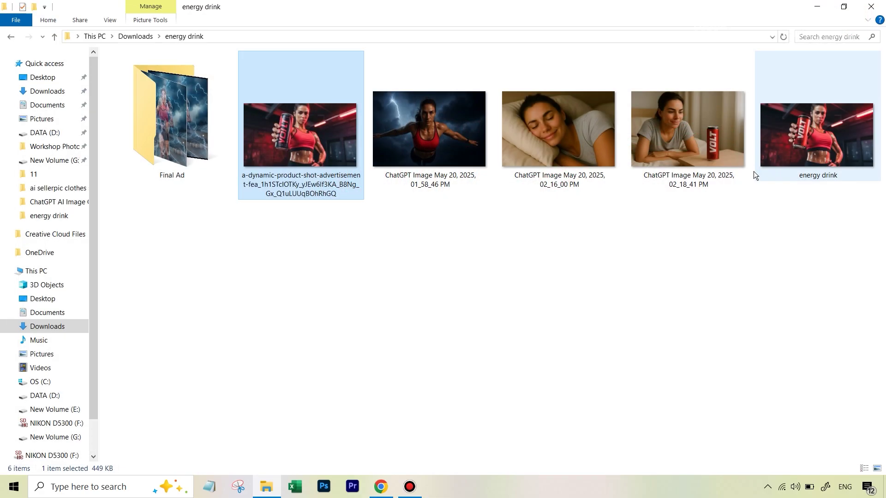
# - Switch to the energy drink canvas in Ideogram and delete all images from it
pyautogui.click(381, 487)
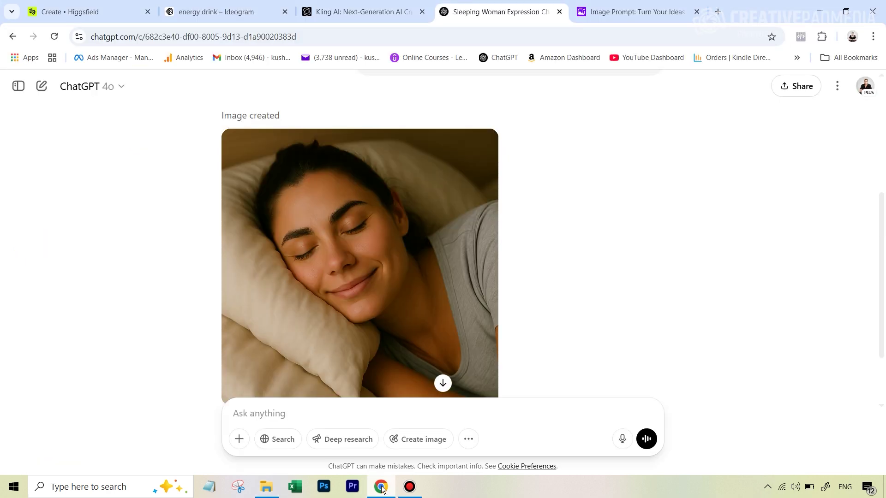
pyautogui.click(227, 12)
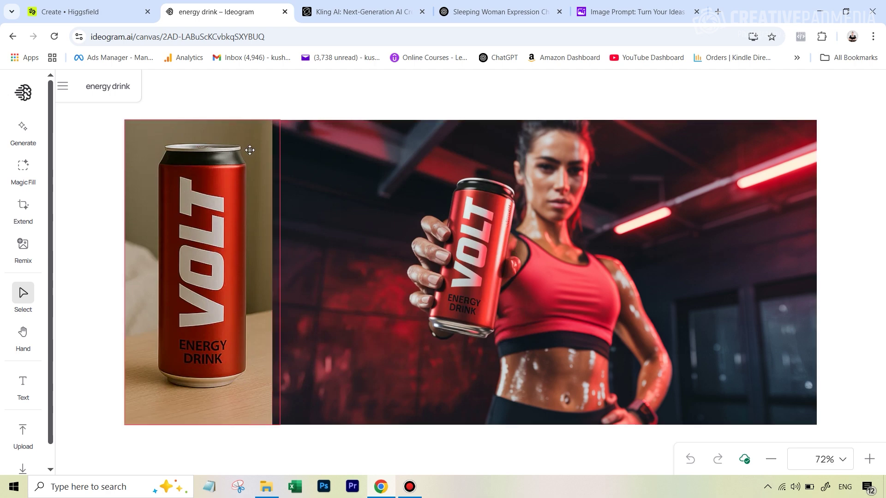
pyautogui.click(665, 212)
pyautogui.press('Delete')
pyautogui.click(403, 229)
pyautogui.press('Delete')
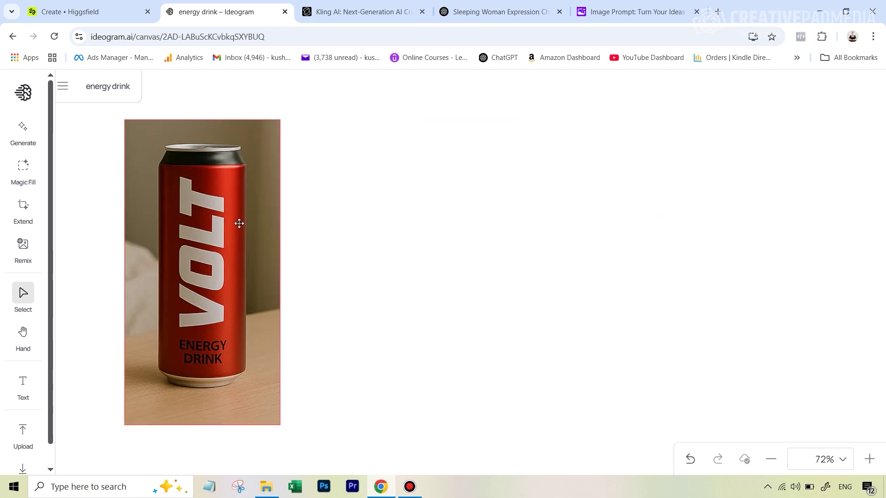
pyautogui.click(237, 223)
pyautogui.press('Delete')
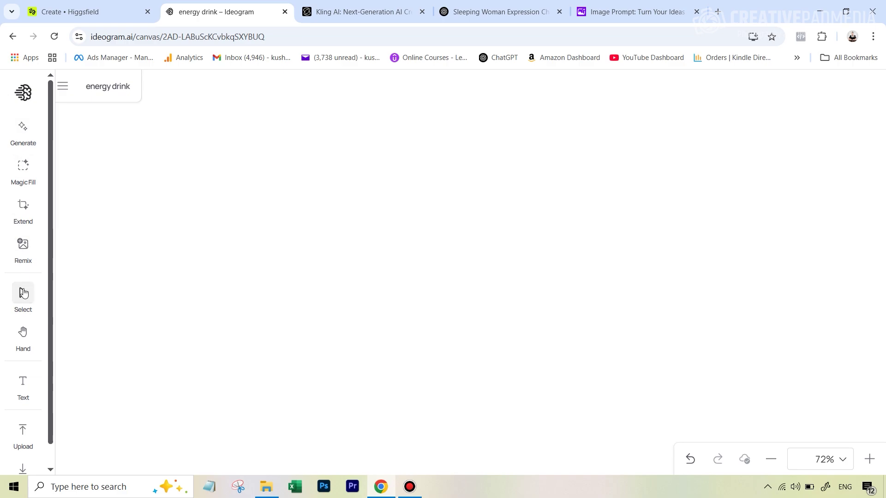
# - Return to the Ideogram home page and open the Canvas workspace
pyautogui.click(24, 93)
pyautogui.click(484, 115)
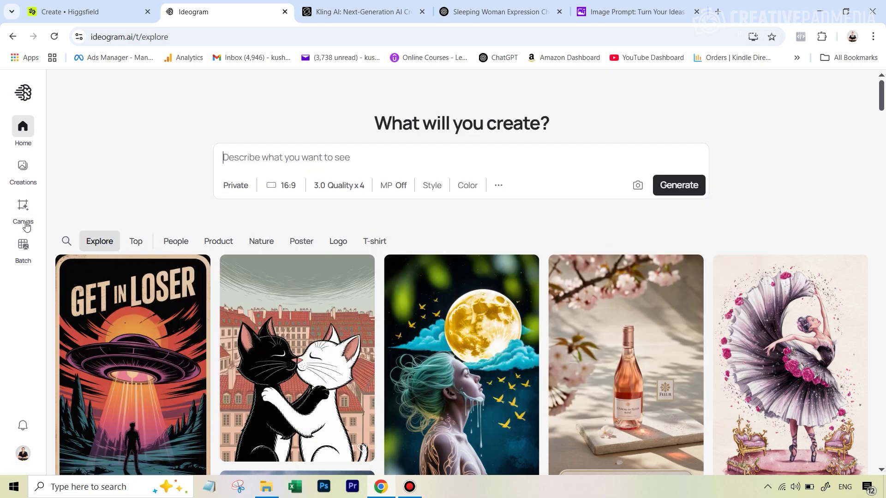
pyautogui.click(24, 222)
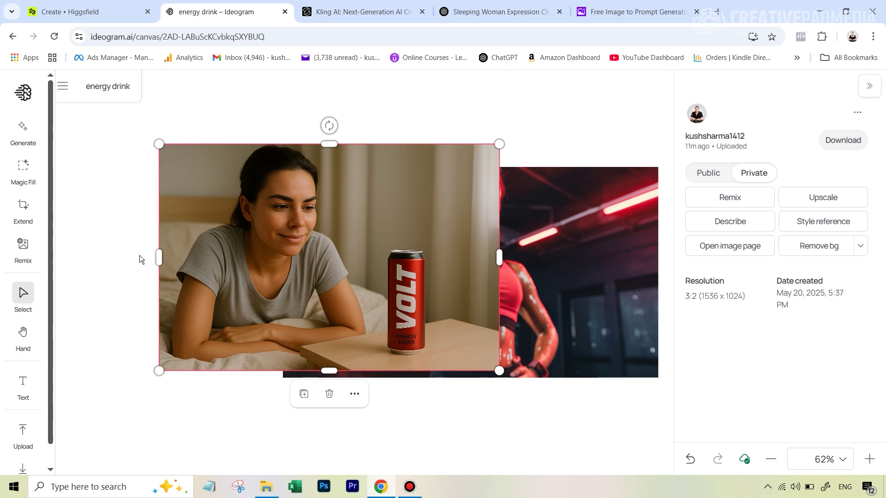
# - Crop the bedroom image on all four sides so that only the red VOLT can remains
pyautogui.moveTo(159, 280); pyautogui.dragTo(386, 280)
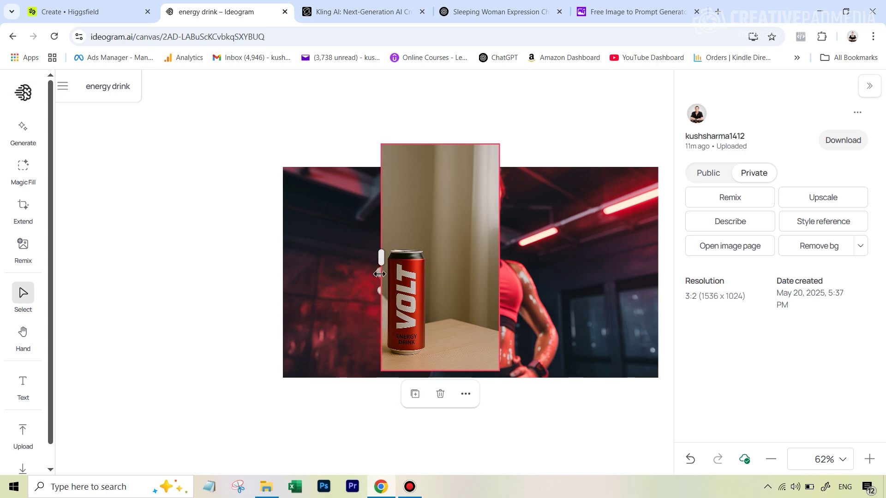
pyautogui.moveTo(442, 163); pyautogui.dragTo(435, 249)
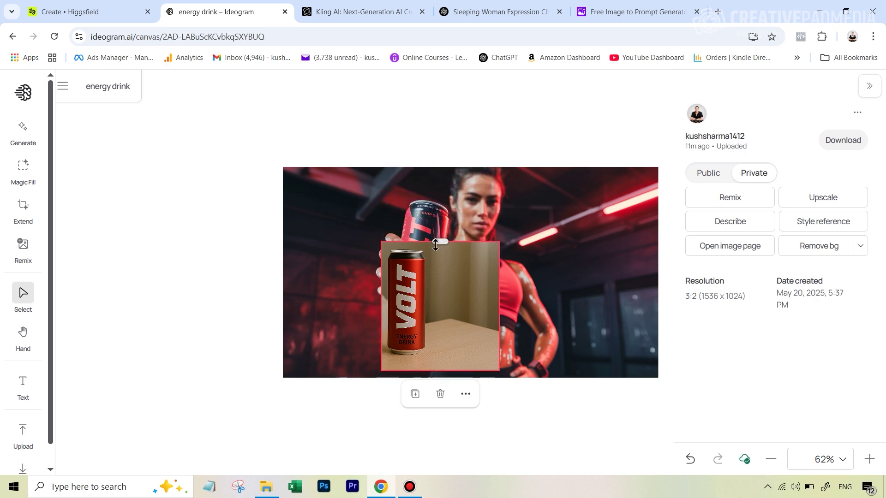
pyautogui.moveTo(498, 305); pyautogui.dragTo(432, 305)
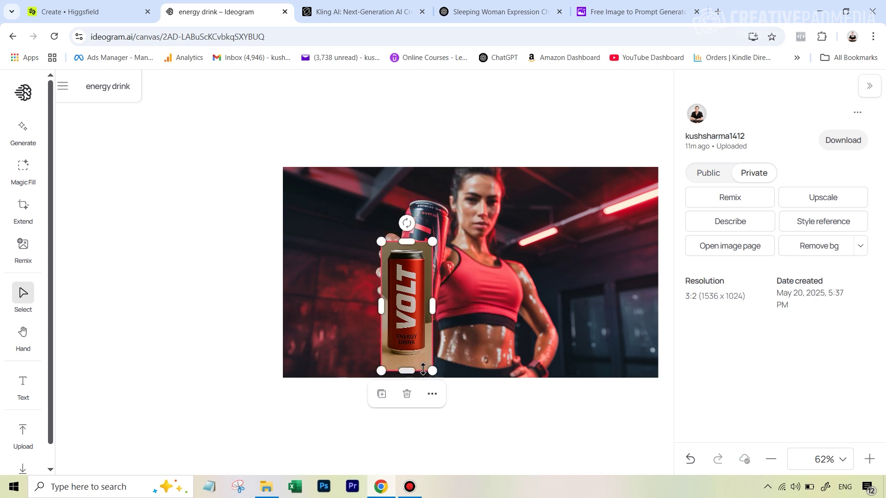
pyautogui.moveTo(411, 369); pyautogui.dragTo(411, 361)
# - Place the cropped can flush against the gym image's left edge and enlarge it to the same height
pyautogui.moveTo(410, 270); pyautogui.dragTo(263, 197)
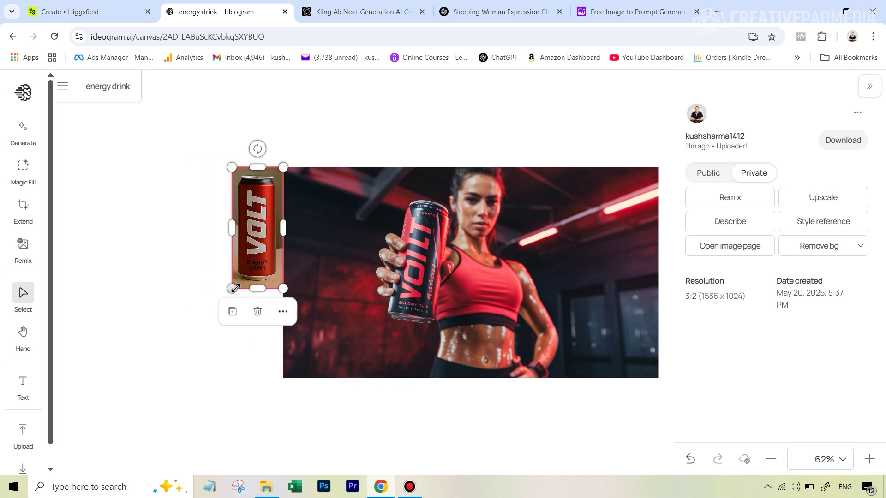
pyautogui.moveTo(235, 289); pyautogui.dragTo(186, 370)
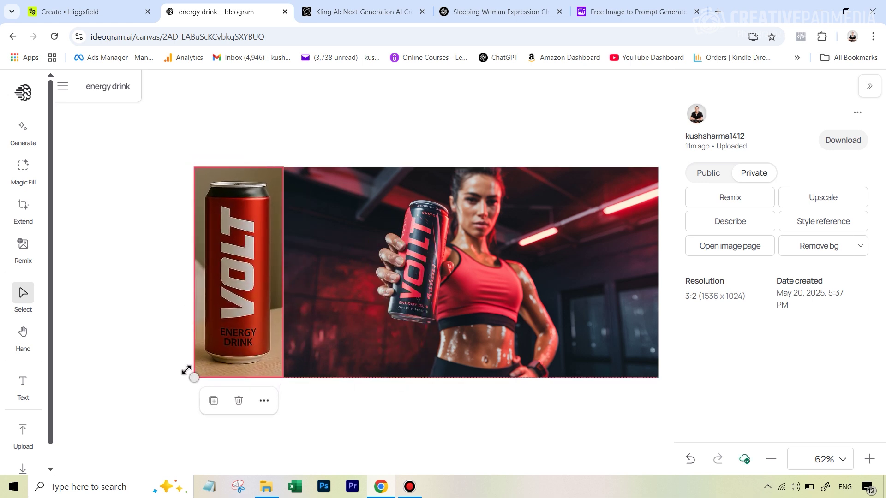
pyautogui.click(432, 414)
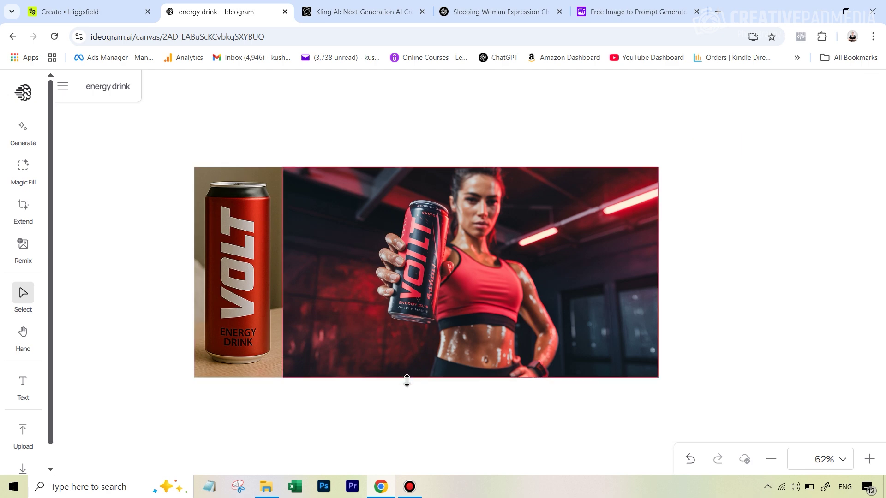
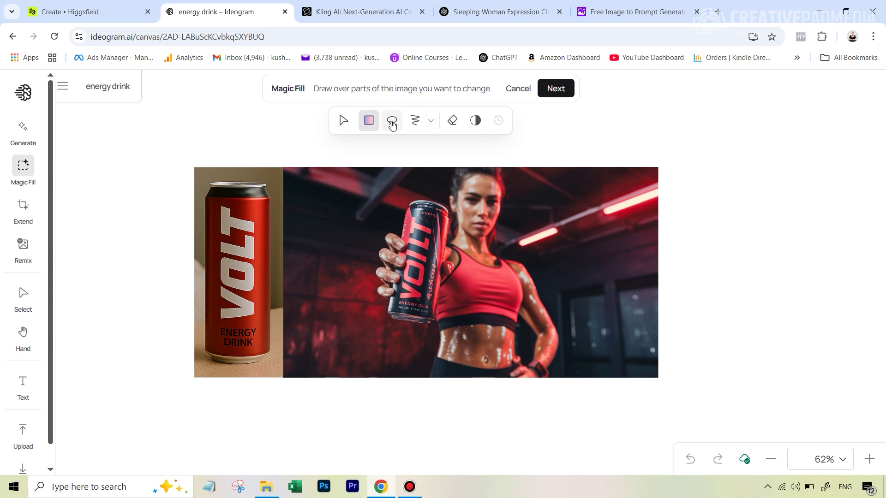
# - Mask the can in the woman's hand with the Magic Fill lasso and proceed to the fill prompt
pyautogui.click(392, 122)
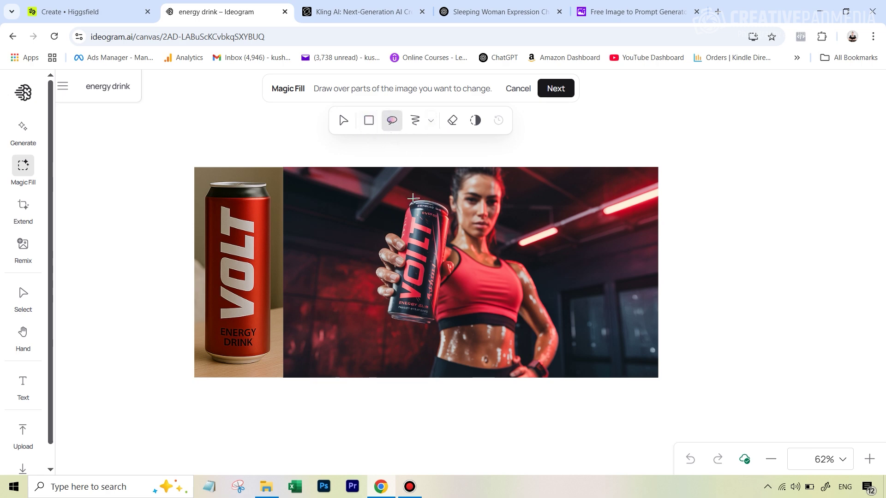
pyautogui.moveTo(408, 202); pyautogui.dragTo(398, 225)
pyautogui.moveTo(385, 306)
pyautogui.mouseDown()
pyautogui.moveTo(389, 323)
pyautogui.moveTo(438, 319)
pyautogui.moveTo(451, 220)
pyautogui.moveTo(445, 201)
pyautogui.moveTo(419, 199)
pyautogui.mouseUp()
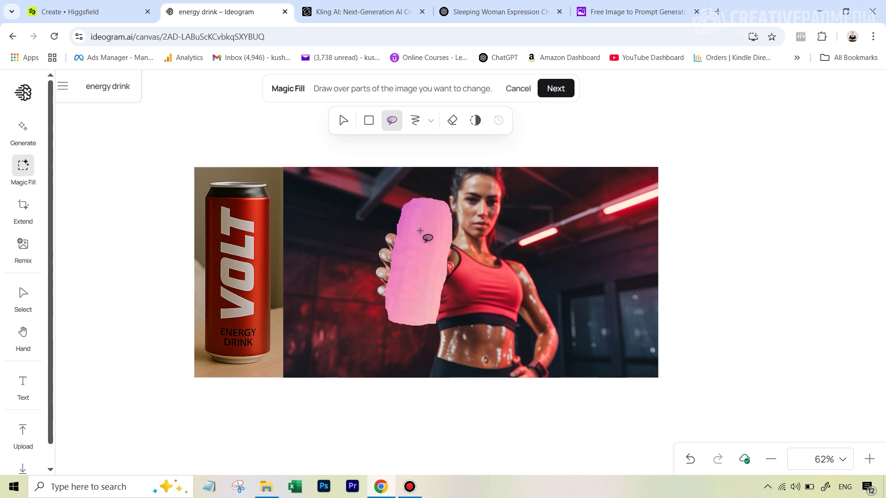
pyautogui.click(867, 460)
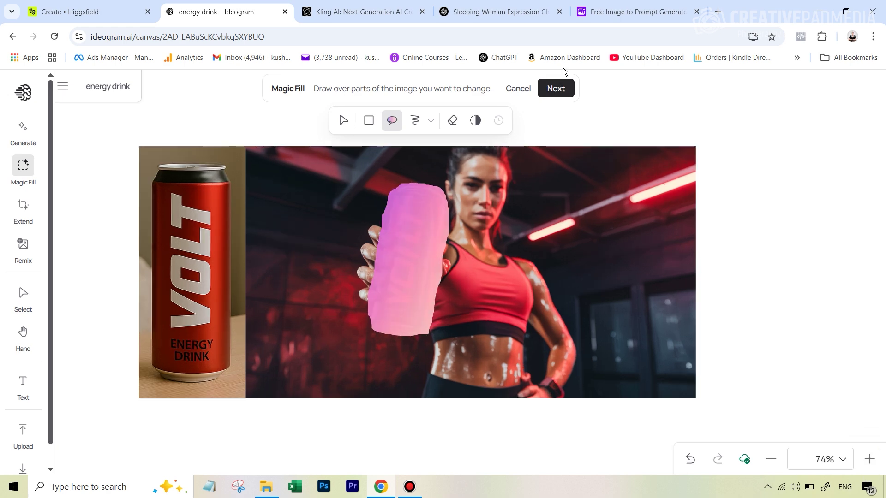
pyautogui.click(556, 89)
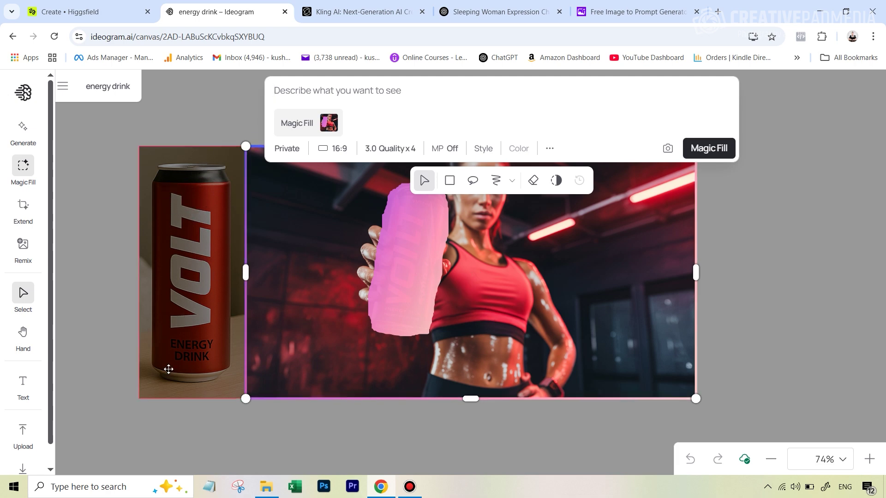
# - Switch to ImagePrompt.org and open the Image to Prompt tool from its home page, showing the image upload area
pyautogui.click(658, 14)
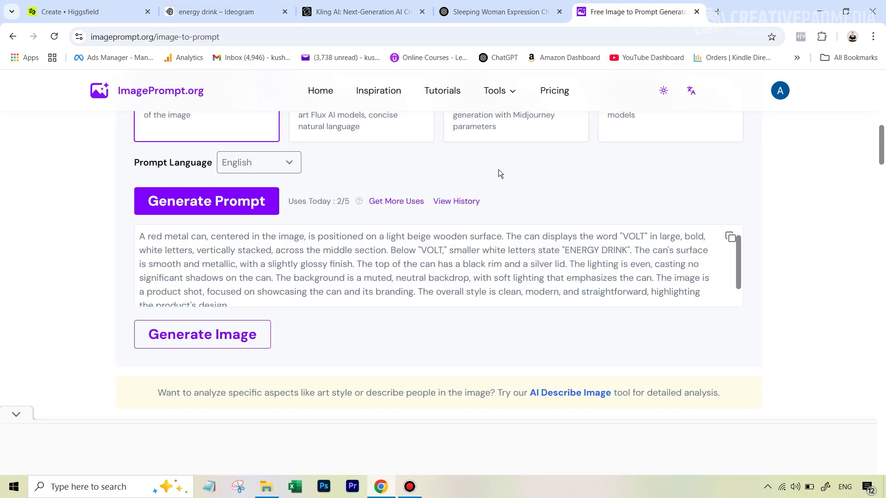
pyautogui.click(12, 37)
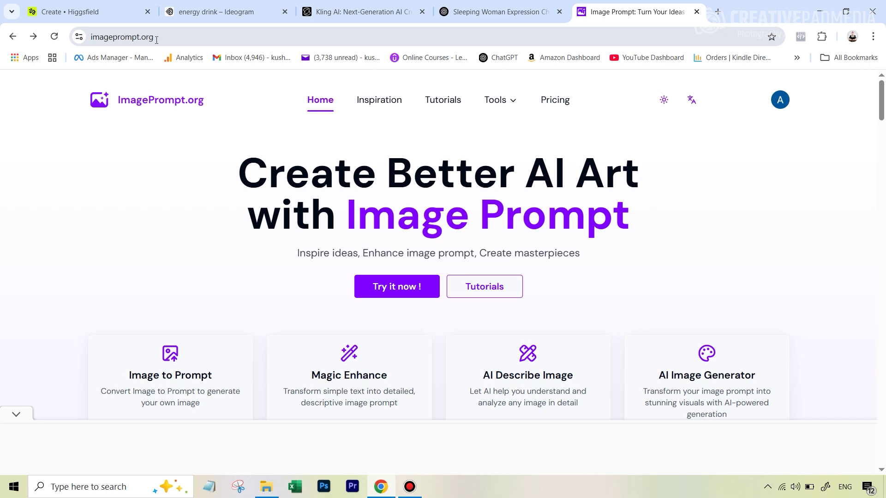
pyautogui.click(169, 376)
pyautogui.scroll(-4, 592, 339)
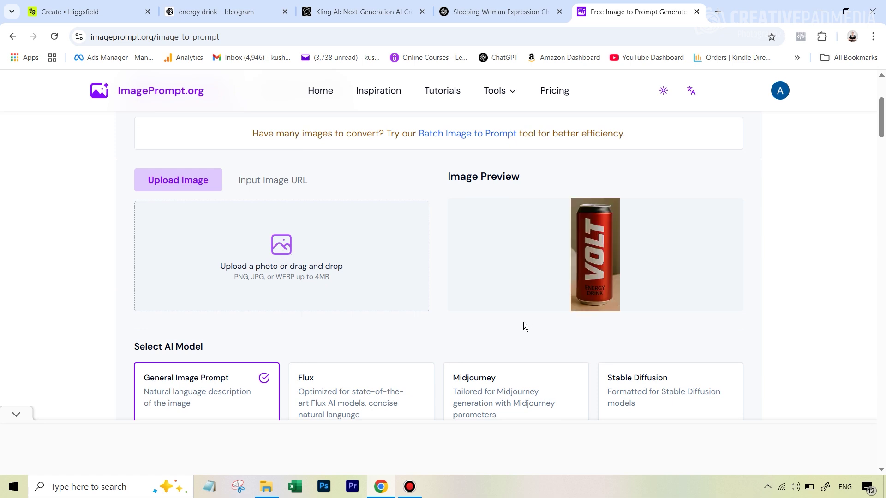
# - Generate a General Image Prompt in English from the VOLT can image and copy the resulting description
pyautogui.scroll(-4, 475, 280)
pyautogui.click(257, 331)
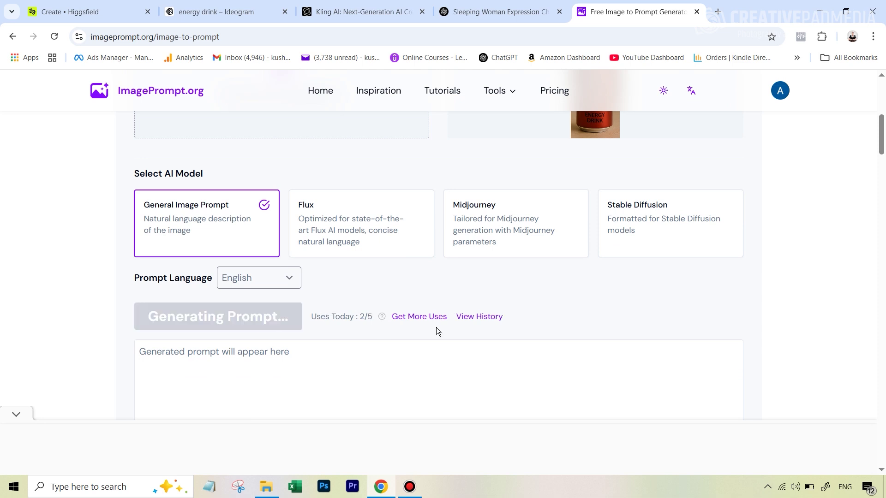
pyautogui.scroll(-3, 457, 318)
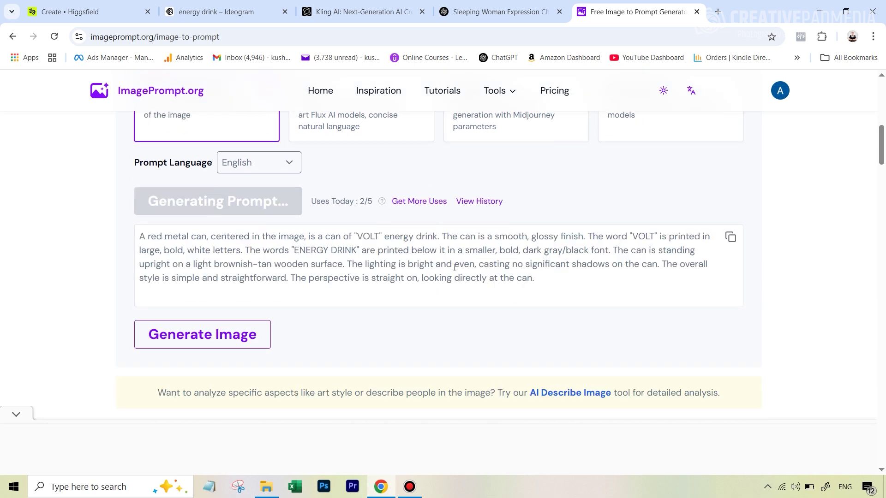
pyautogui.click(730, 237)
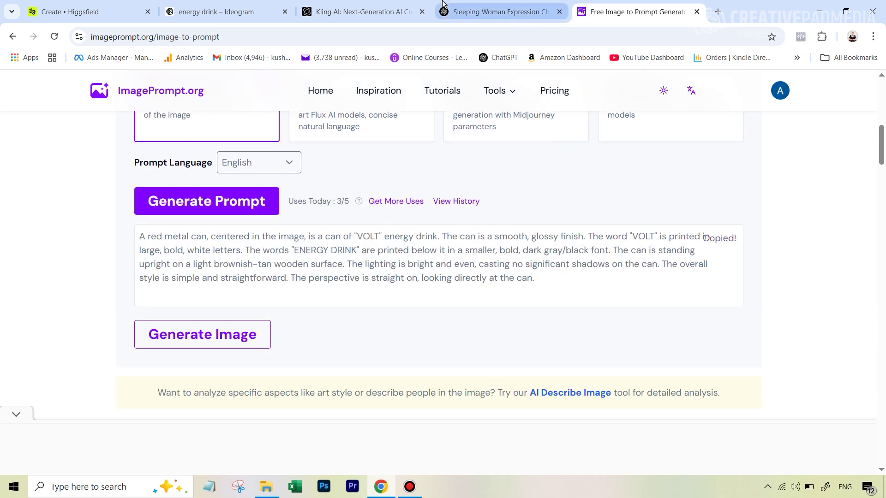
# - Return to Ideogram and begin the fill prompt with "on the left is" followed by the copied can description
pyautogui.click(475, 10)
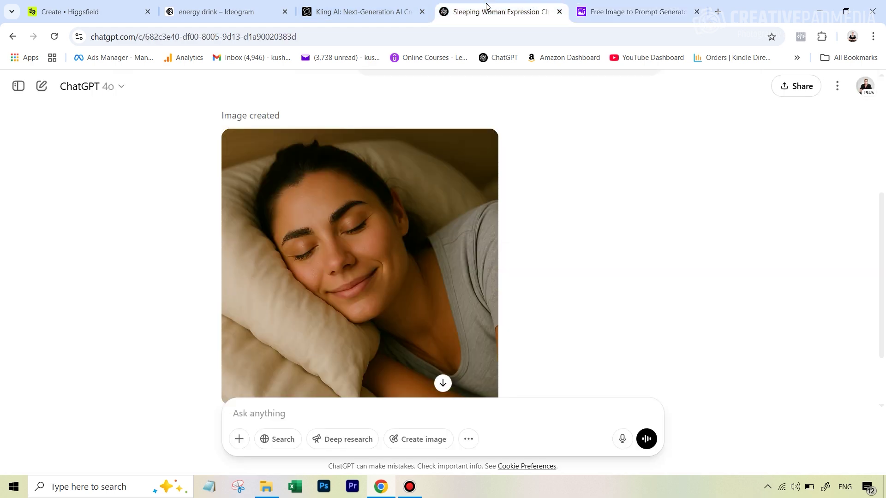
pyautogui.click(325, 6)
pyautogui.click(254, 8)
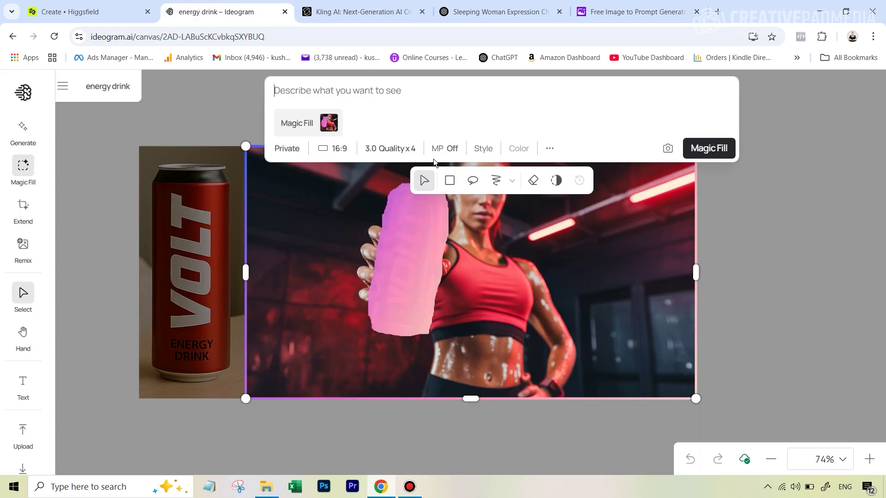
pyautogui.click(326, 94)
pyautogui.write('on t')
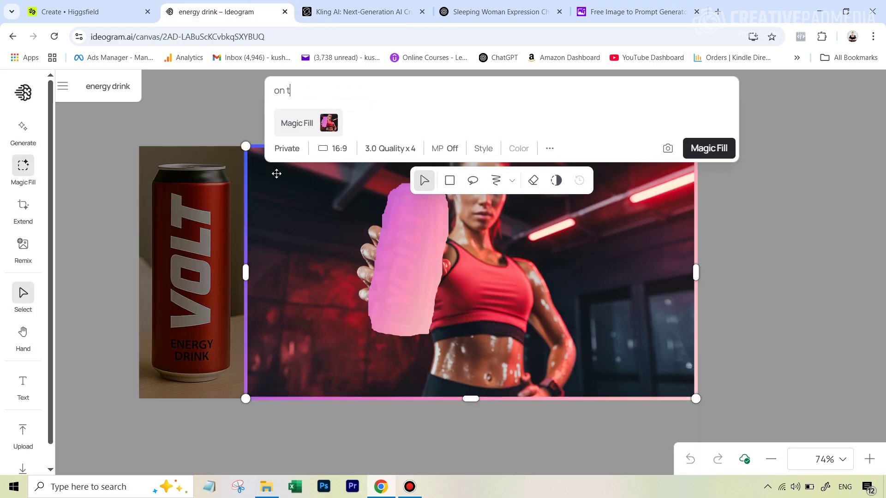
pyautogui.write('he left is')
pyautogui.hotkey('ctrl', 'v')
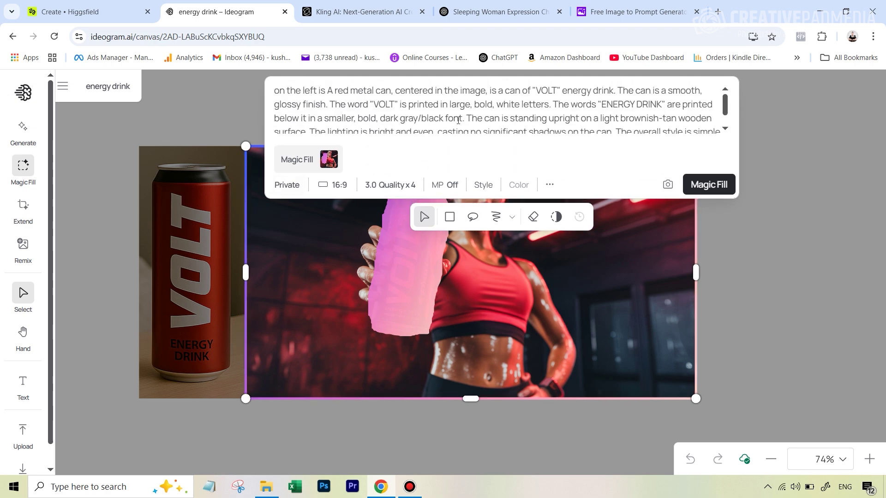
# - Append "On the right is a professional shot of a model advertising an energy drink can" to the fill prompt
pyautogui.scroll(-1, 608, 142)
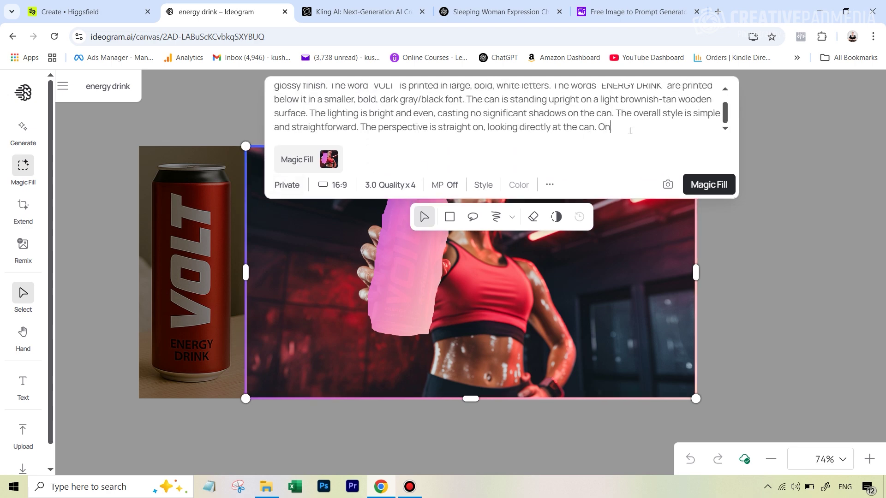
pyautogui.write('right is a profe')
pyautogui.write('ssion')
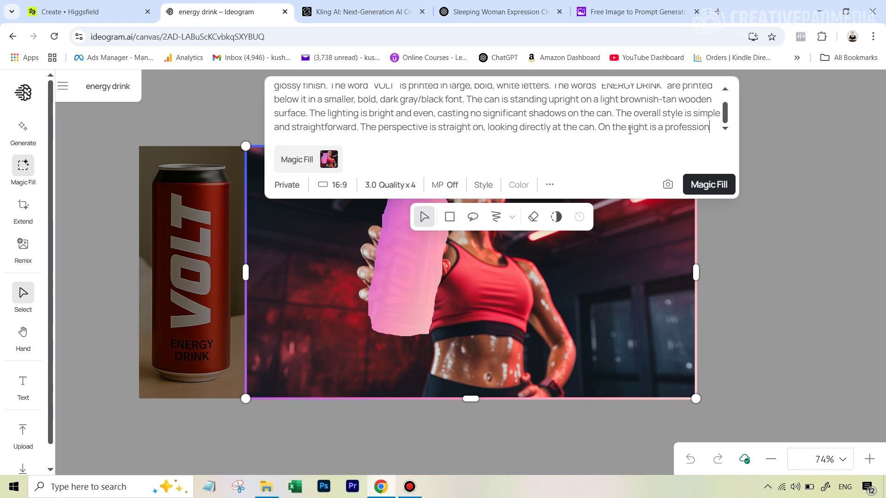
pyautogui.write('al sh')
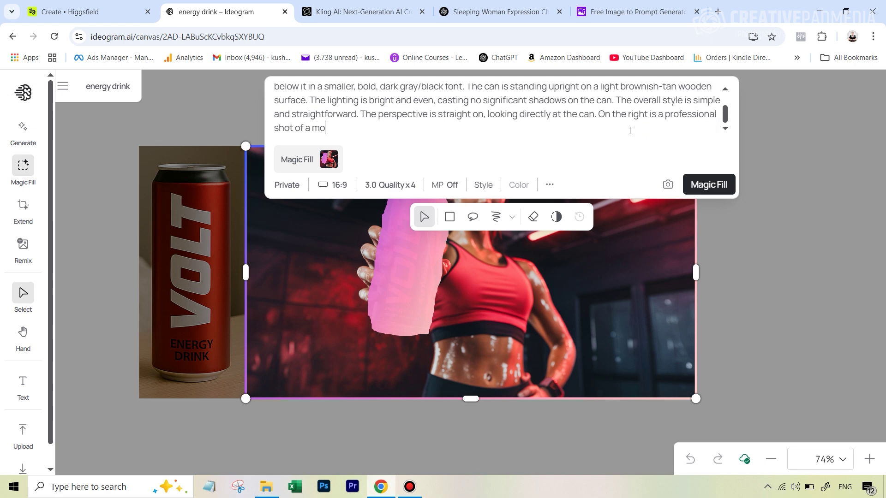
pyautogui.write('ot of a model advertising an energy drink can')
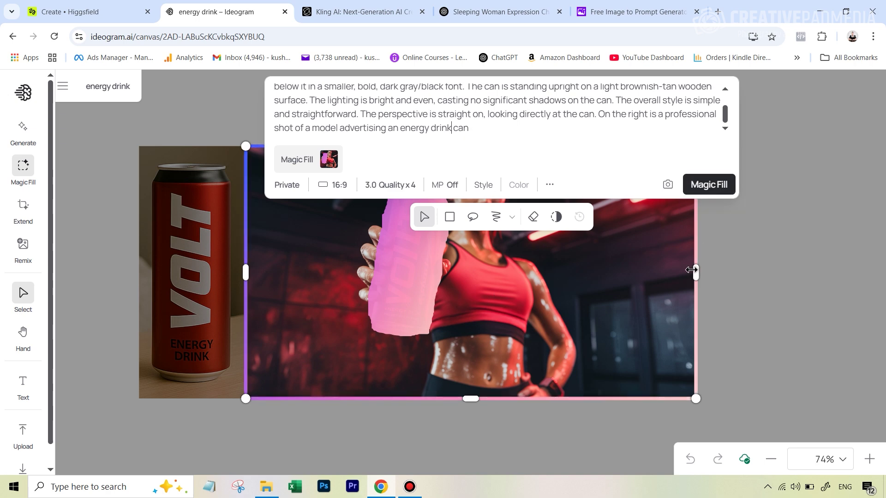
# - Reframe the fill area to 18:13 so it covers the reference can and the masked can, and run Magic Fill
pyautogui.moveTo(631, 269); pyautogui.dragTo(526, 277)
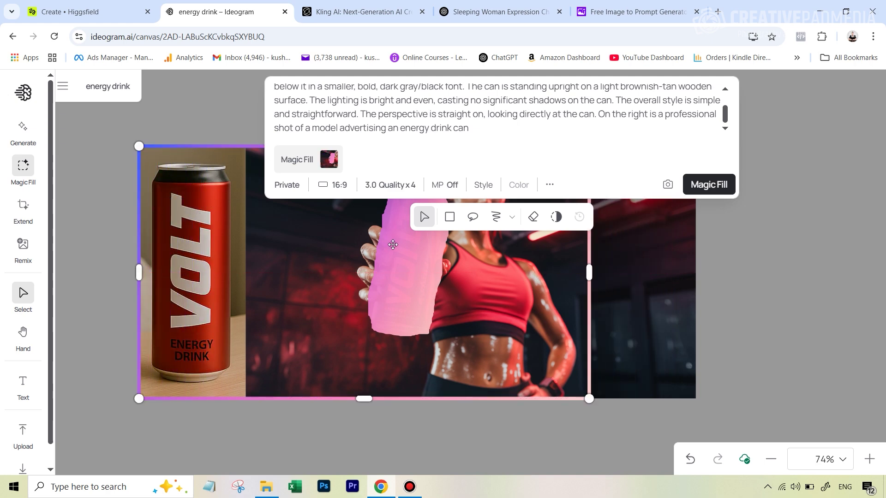
pyautogui.moveTo(589, 273); pyautogui.dragTo(469, 273)
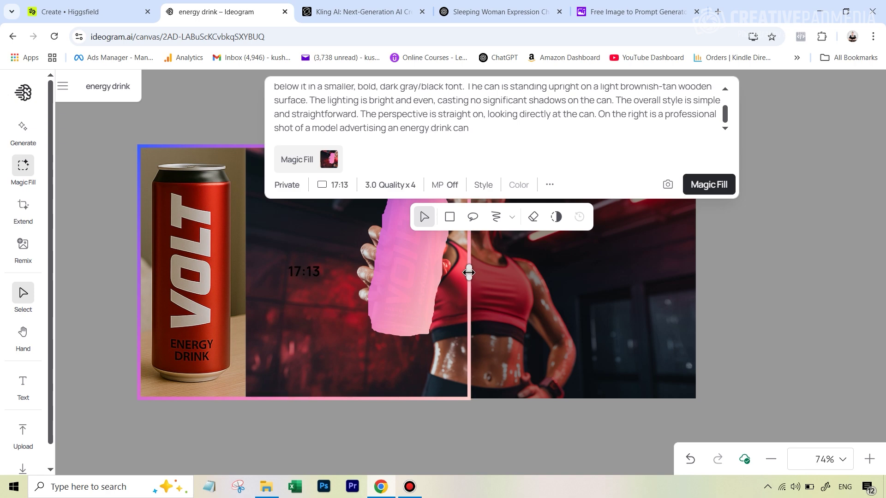
pyautogui.moveTo(307, 398); pyautogui.dragTo(306, 385)
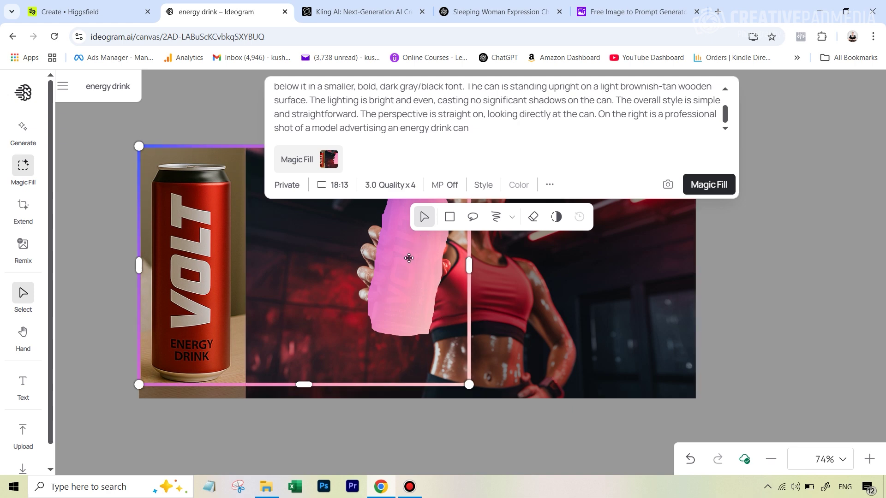
pyautogui.click(714, 186)
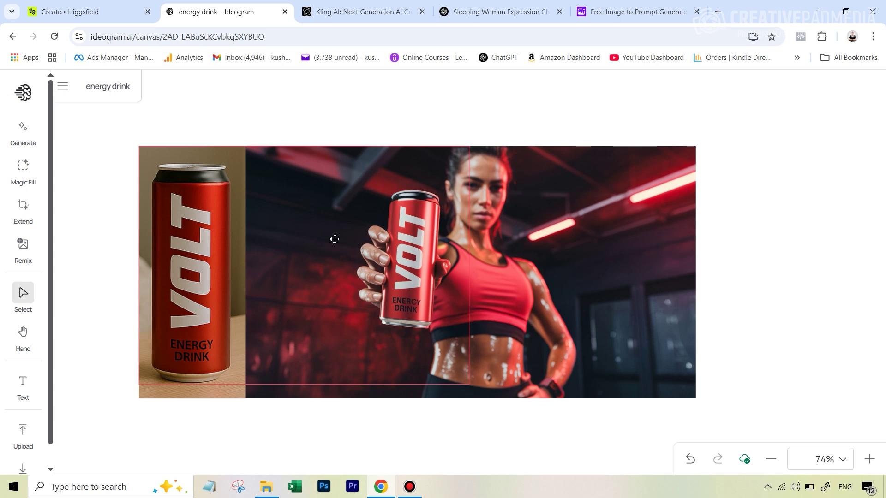
# - Compare the four generated Magic Fill variants of the can and leave the fourth one selected
pyautogui.click(462, 336)
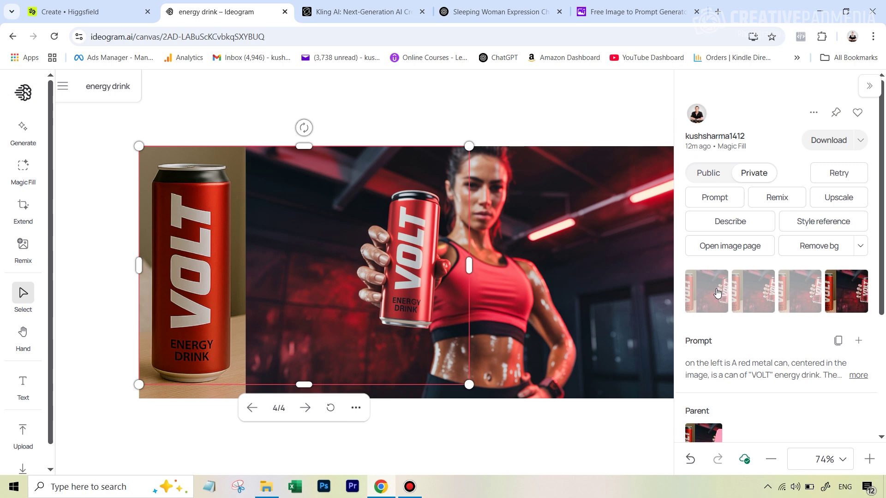
pyautogui.click(717, 293)
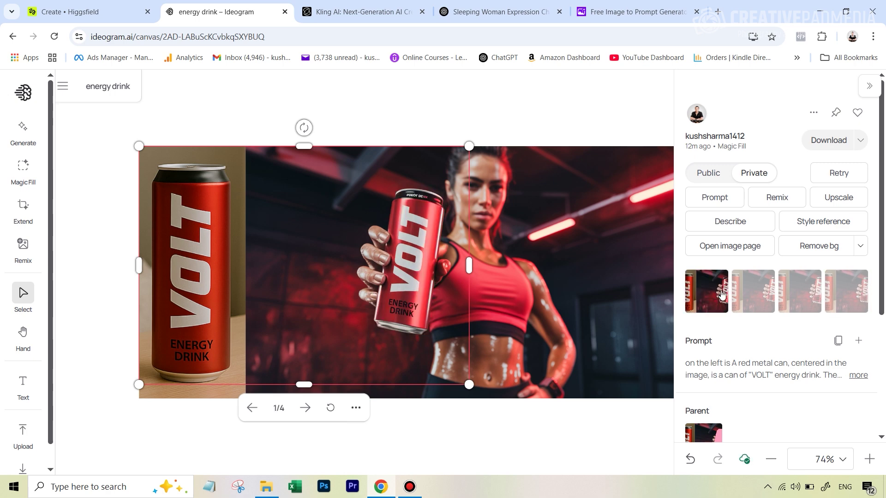
pyautogui.click(749, 296)
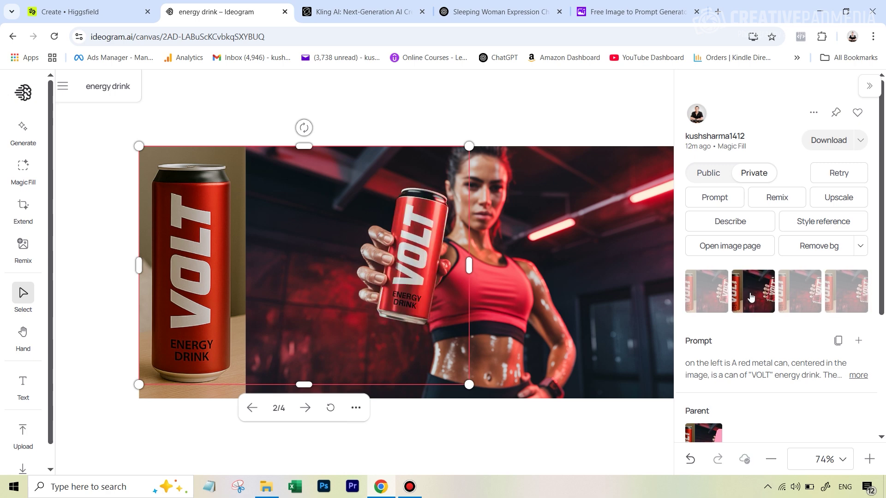
pyautogui.click(805, 300)
pyautogui.click(853, 300)
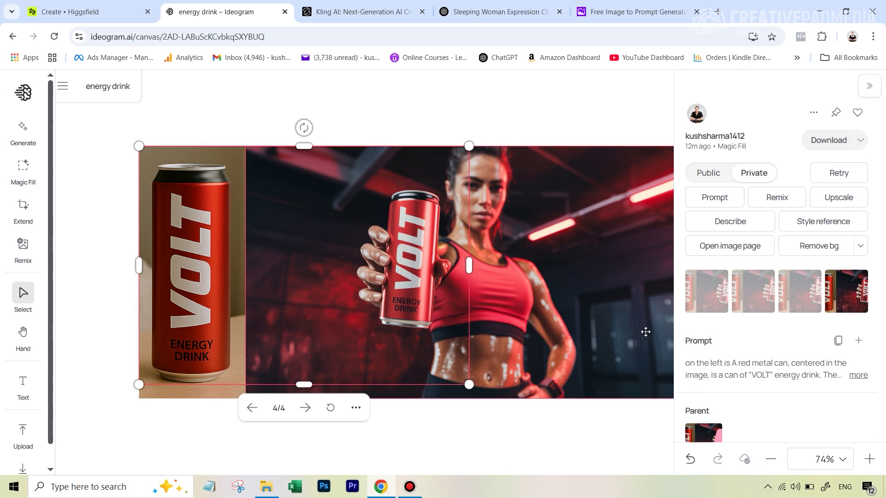
# - Set the download area to 1168 × 736 over the gym image, leaving out the reference can
pyautogui.scroll(-1, 28, 374)
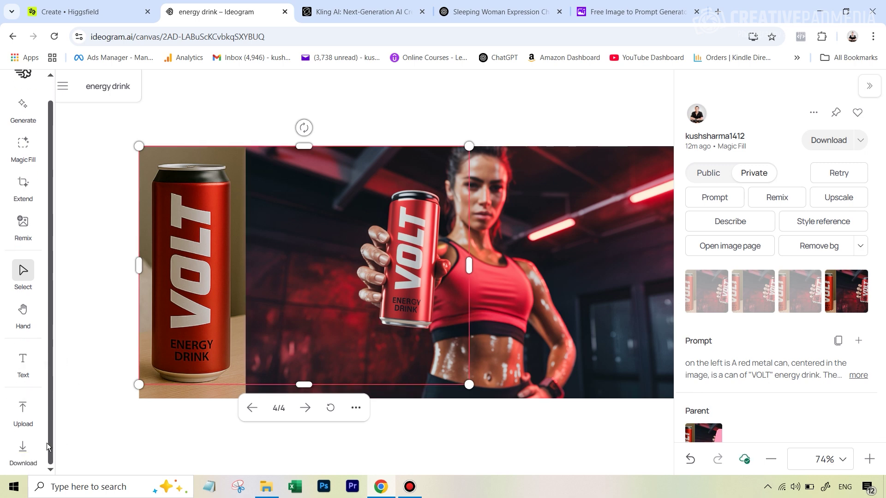
pyautogui.click(23, 455)
pyautogui.moveTo(511, 320); pyautogui.dragTo(553, 323)
pyautogui.moveTo(778, 271); pyautogui.dragTo(859, 270)
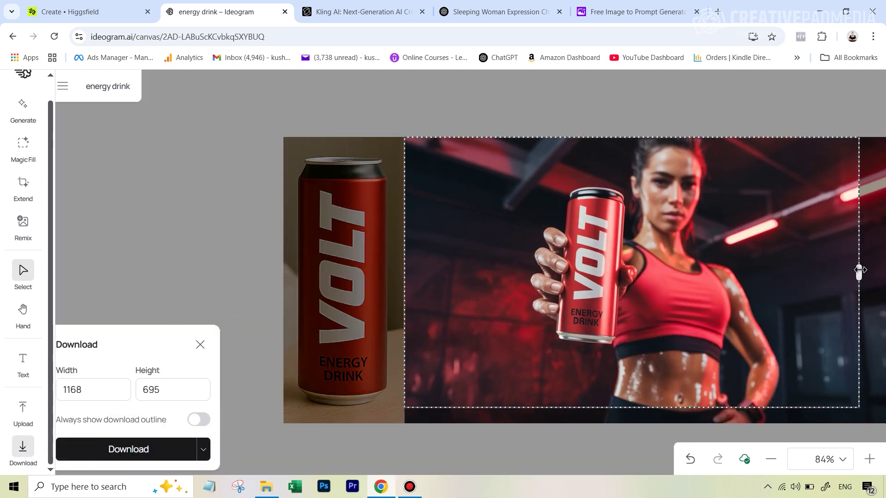
pyautogui.moveTo(636, 409); pyautogui.dragTo(634, 423)
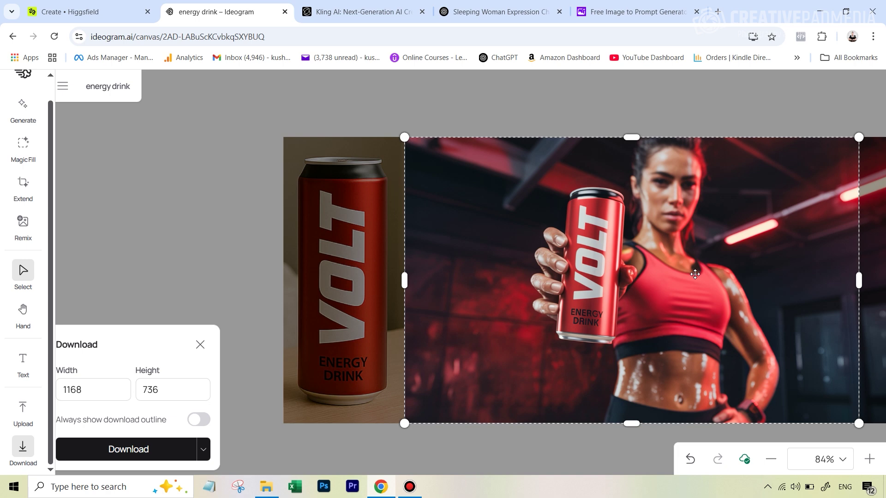
# - Switch to Higgsfield's video creation page and remove the Thunder God motion, keeping only Through Object Out
pyautogui.hotkey('ctrl', 'shift', 'Tab')
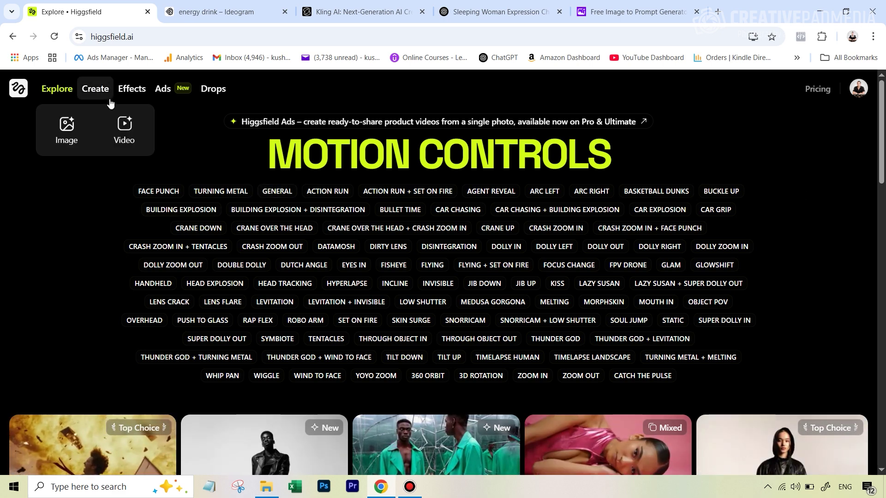
pyautogui.moveTo(102, 92)
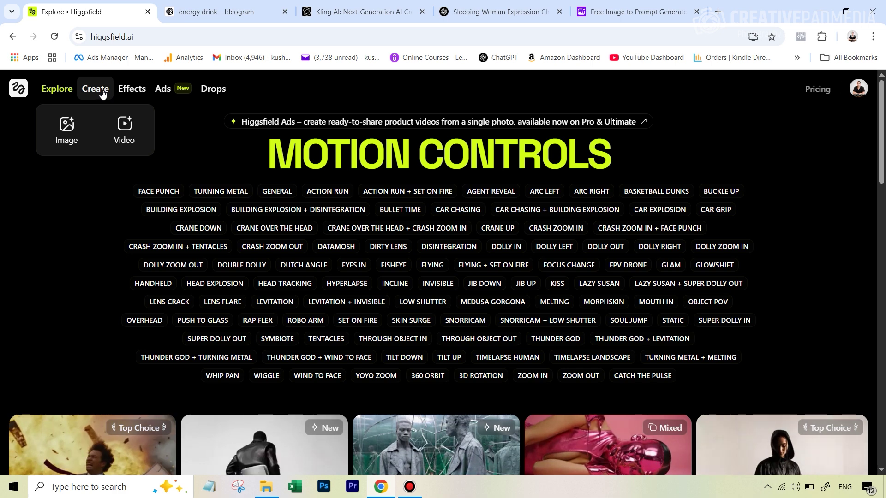
pyautogui.click(125, 131)
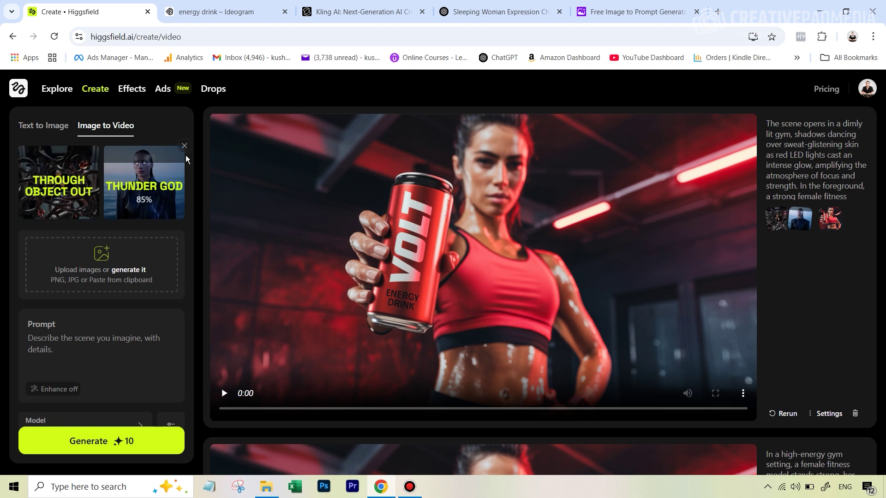
pyautogui.click(184, 146)
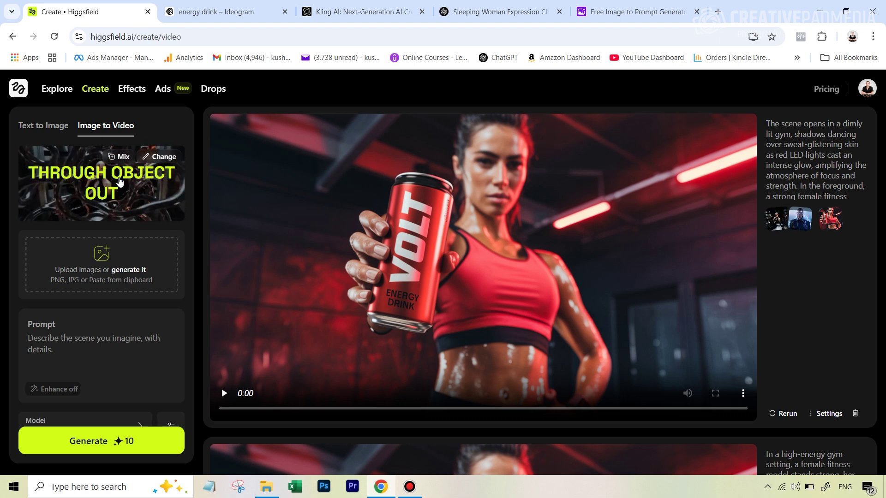
# - Browse the Visual Effects collection to examine the available effects, including Thunder God
pyautogui.click(133, 90)
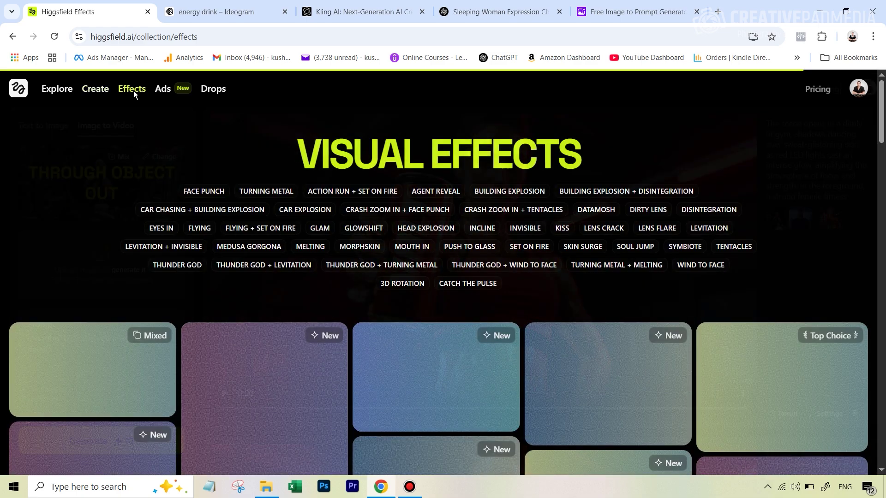
pyautogui.scroll(-3, 532, 262)
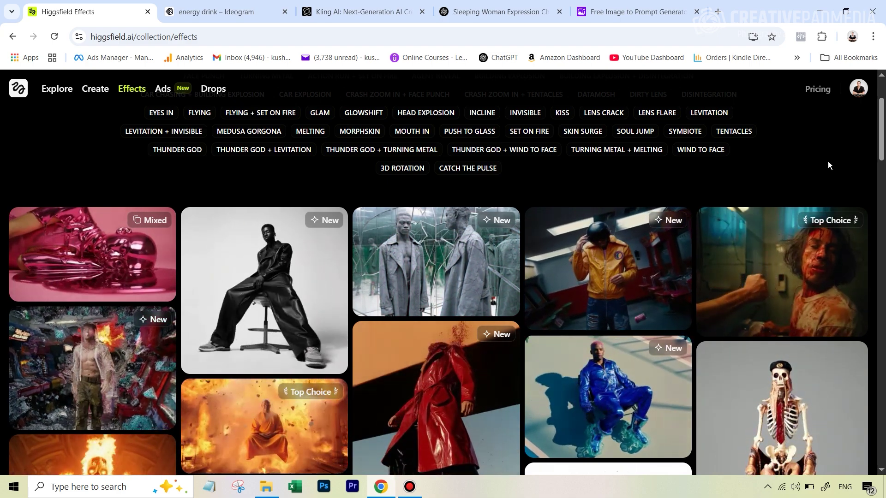
pyautogui.scroll(-3, 828, 165)
pyautogui.scroll(-5, 828, 165)
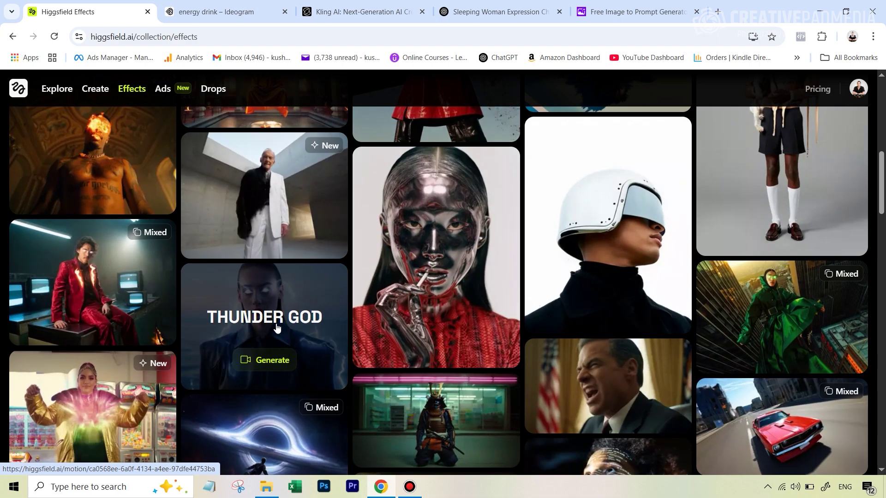
pyautogui.scroll(-4, 703, 410)
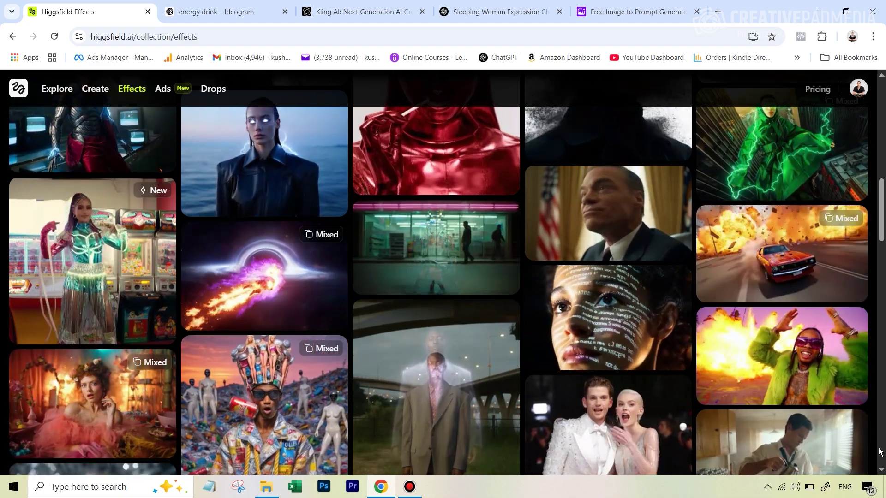
# - Return to video creation and upload the gym shot of the woman holding the VOLT can as the start frame
pyautogui.moveTo(100, 93)
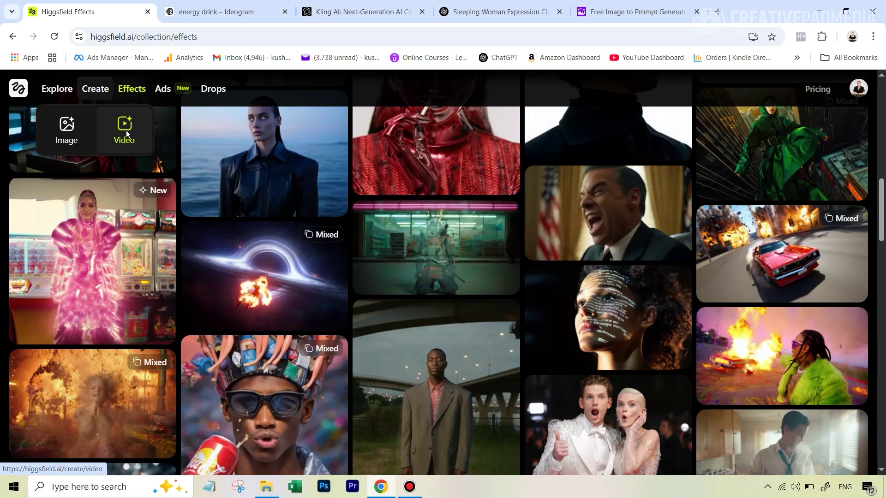
pyautogui.click(124, 130)
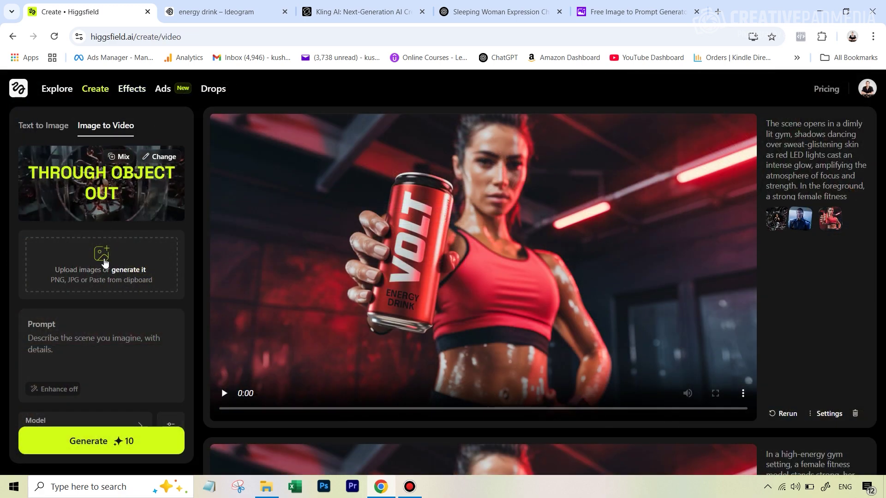
pyautogui.click(105, 263)
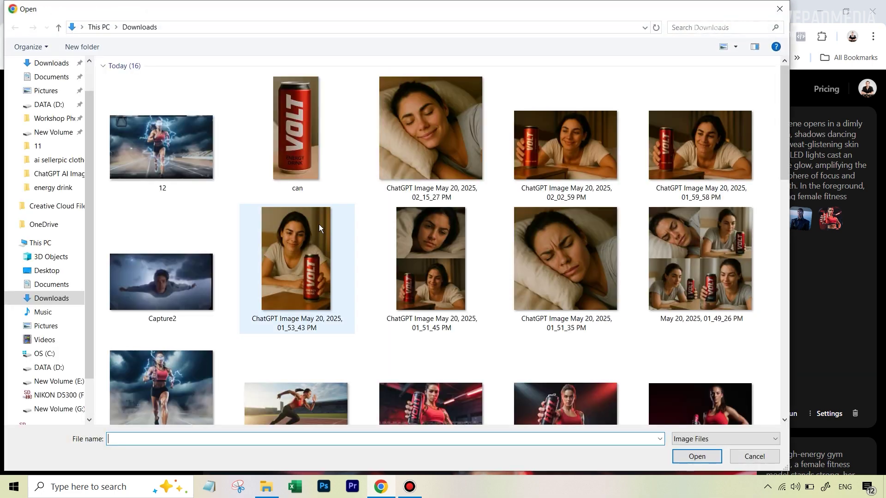
pyautogui.doubleClick(291, 138)
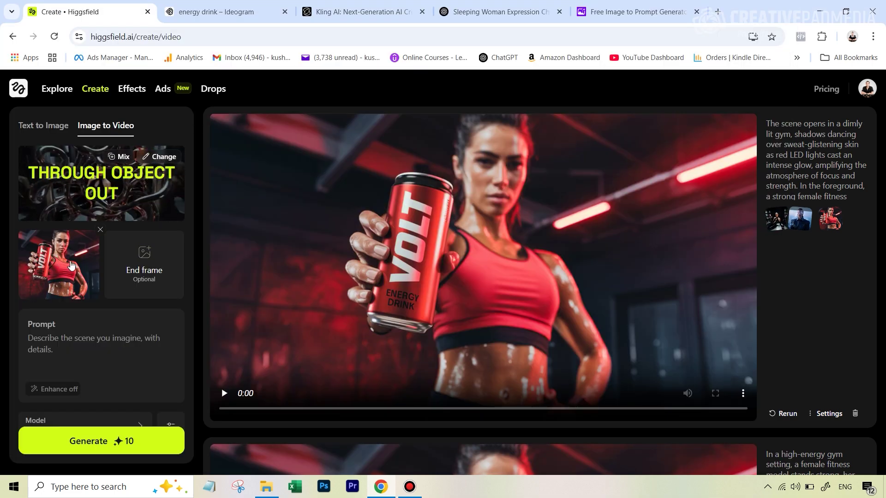
# - Browse the Epic Camera Control motions and search them for "out" to look at the Through Object Out option
pyautogui.click(158, 157)
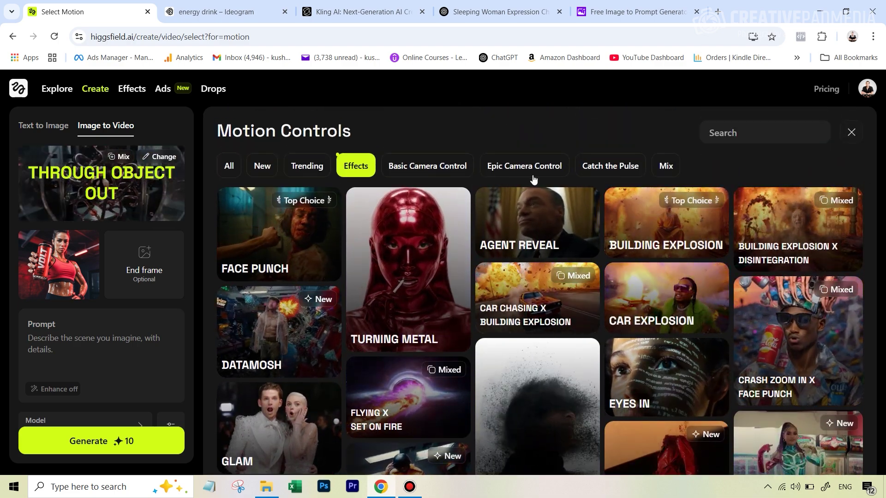
pyautogui.click(531, 168)
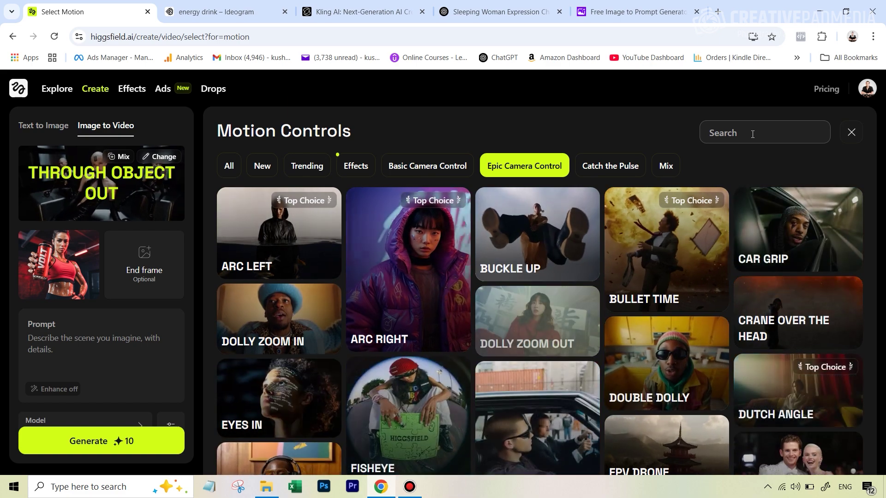
pyautogui.scroll(-1, 739, 193)
pyautogui.scroll(1, 740, 193)
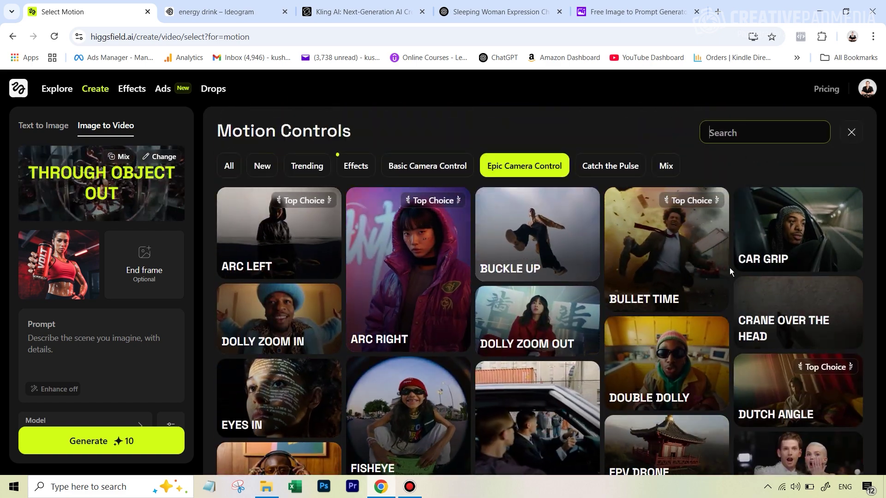
pyautogui.write('out')
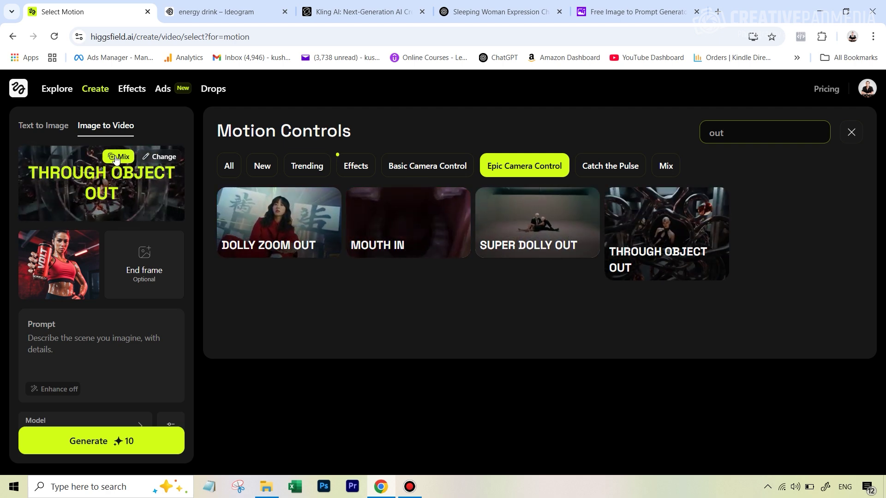
# - Mix in a second motion, finding Thunder God among the Effects with the search term "thunder"
pyautogui.moveTo(45, 264)
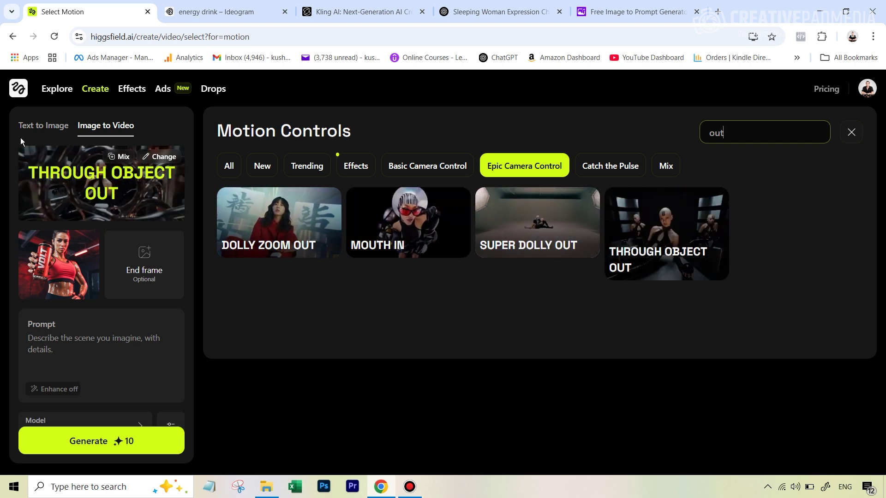
pyautogui.click(116, 157)
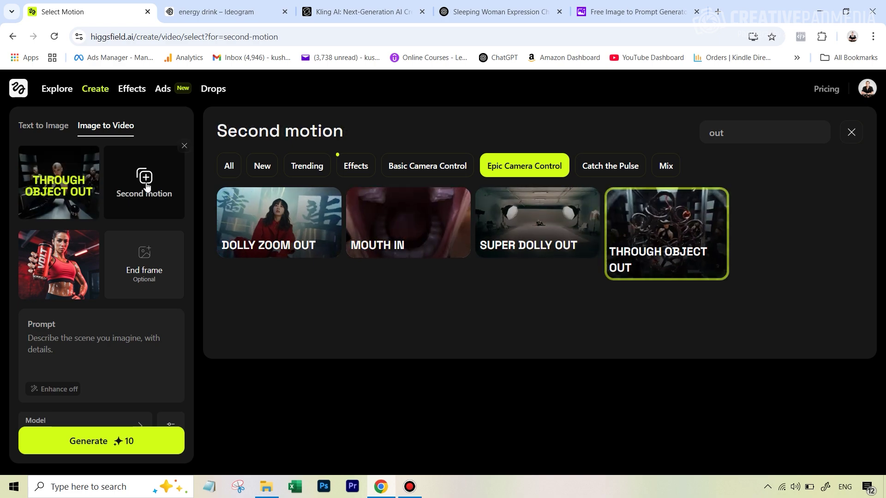
pyautogui.click(356, 166)
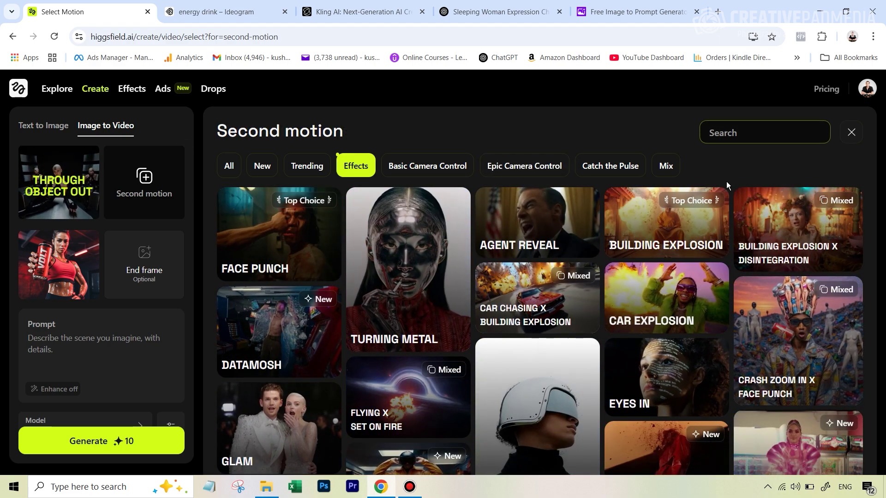
pyautogui.write('thunder')
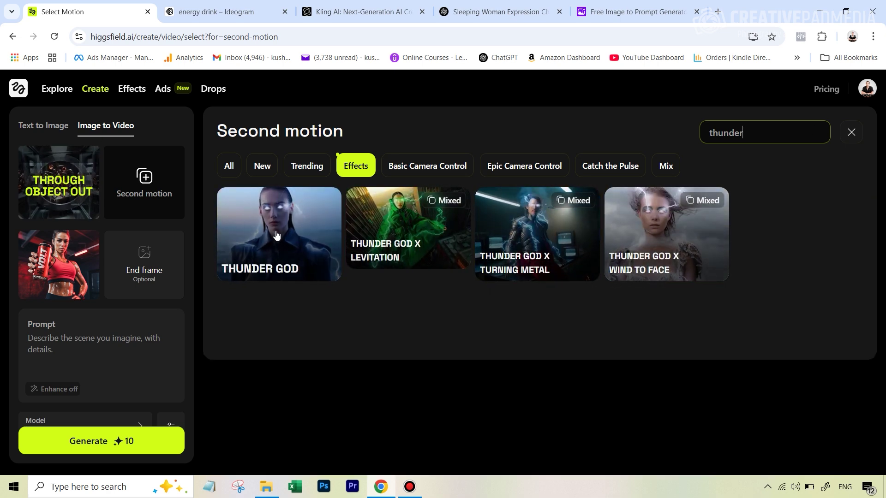
pyautogui.click(276, 233)
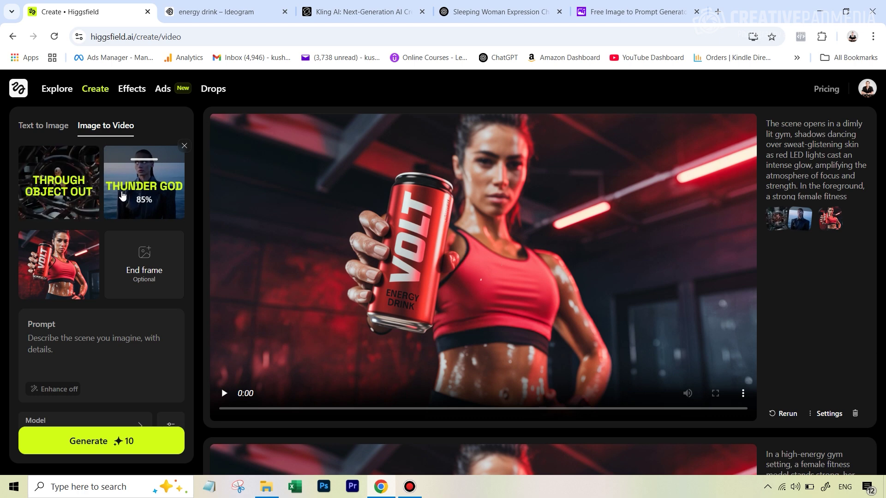
# - Enable prompt enhancement and write a prompt for a female fitness model holding an energy drink can, zooming out to her running on a track
pyautogui.click(75, 336)
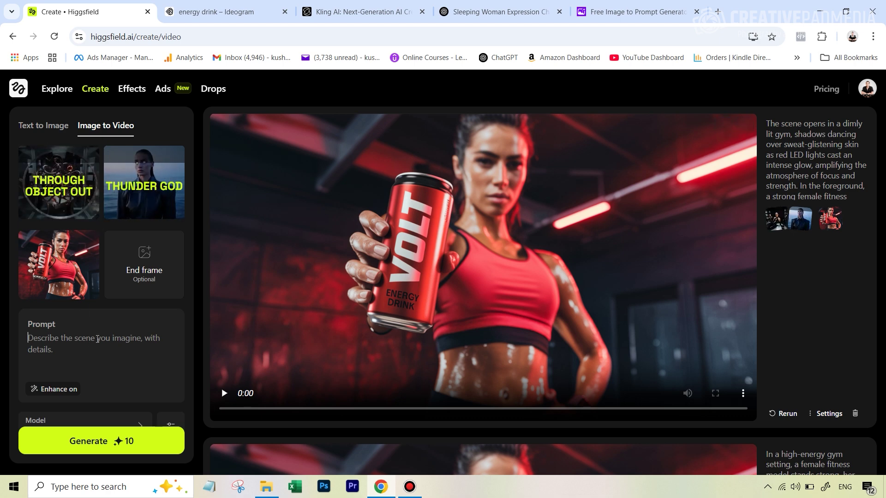
pyautogui.write('female fitness model hoding an energy drink can and when the camera zooms out it changes into a scene where she is running on a track')
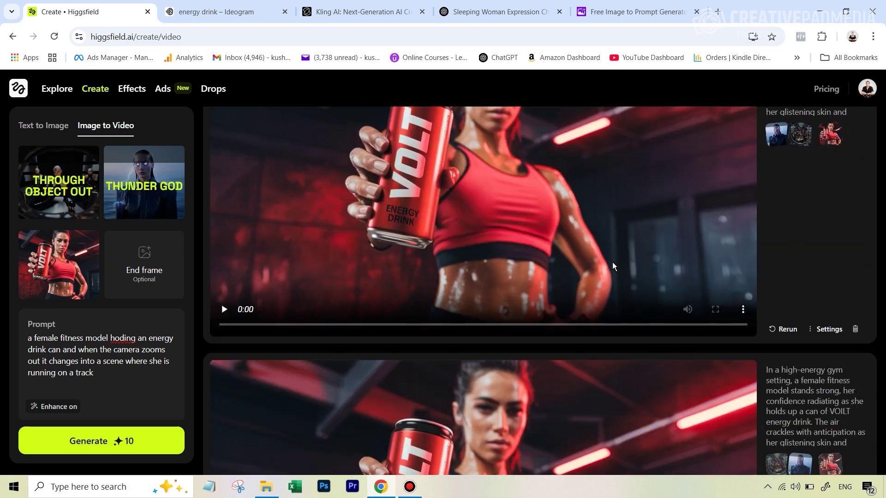
# - Review the previously generated videos and play the dimly lit gym clip made with only the Through Object Out motion
pyautogui.scroll(-5, 613, 266)
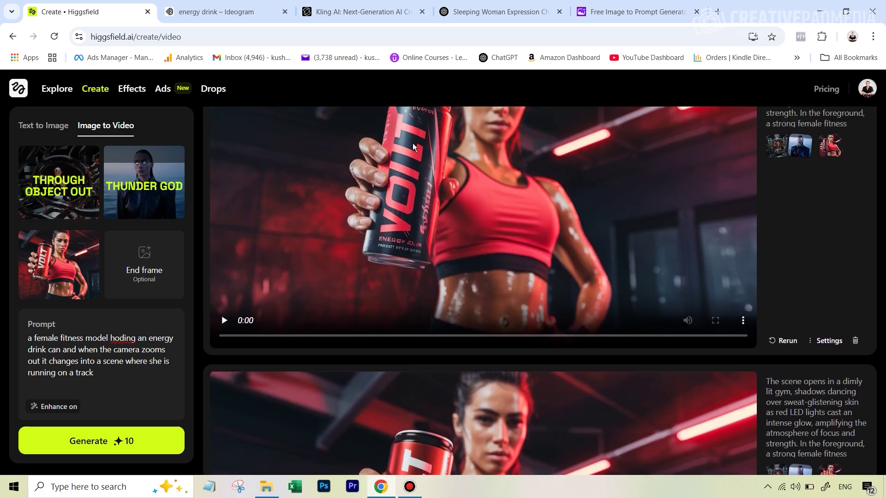
pyautogui.scroll(-3, 660, 253)
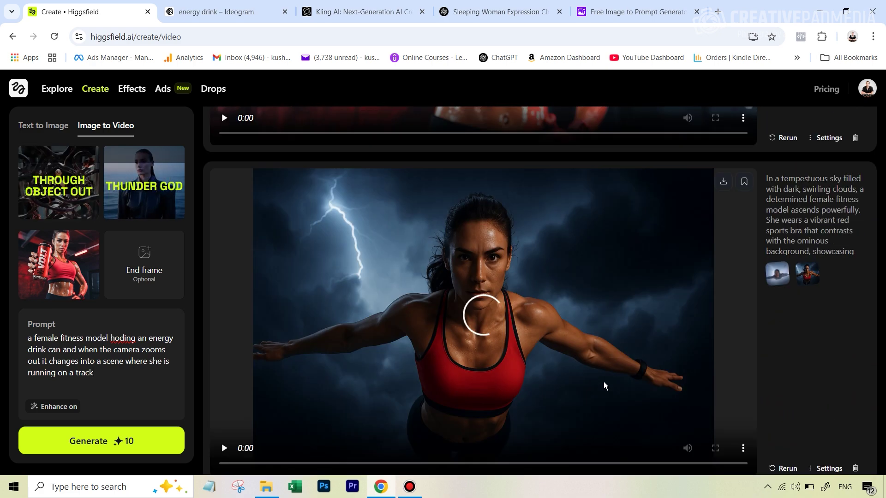
pyautogui.scroll(-5, 603, 382)
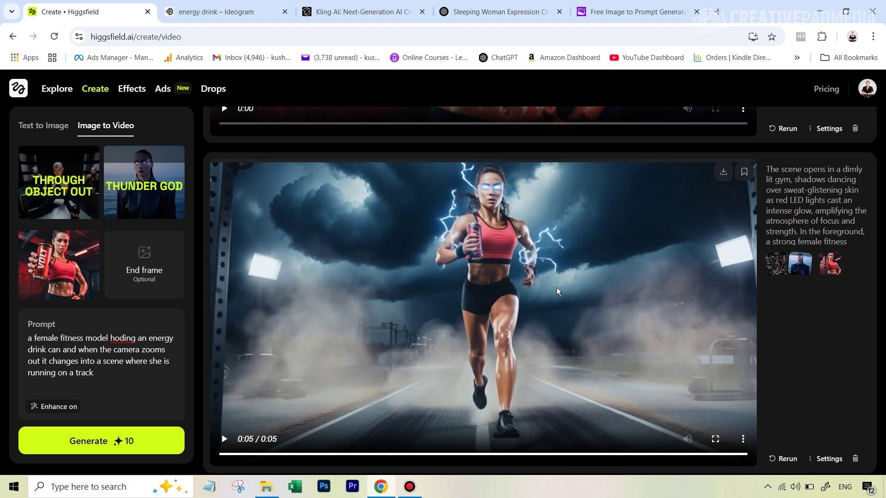
pyautogui.scroll(-7, 777, 354)
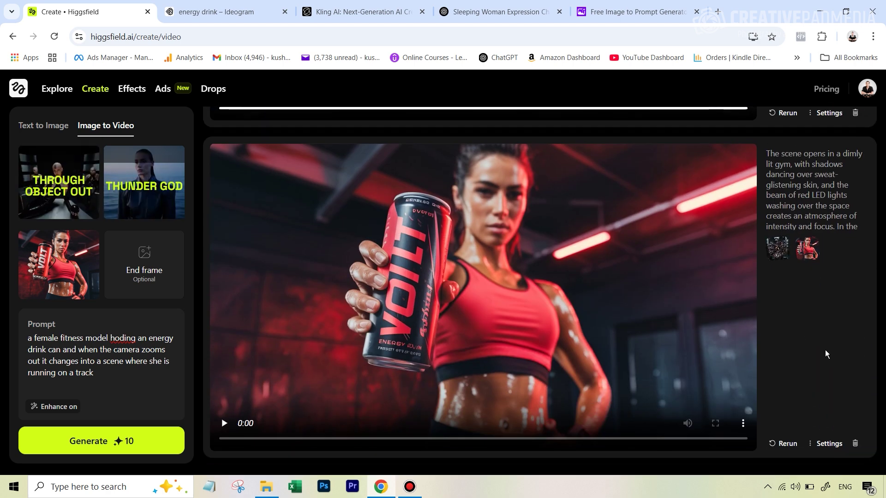
pyautogui.scroll(-1, 815, 341)
pyautogui.scroll(-6, 815, 342)
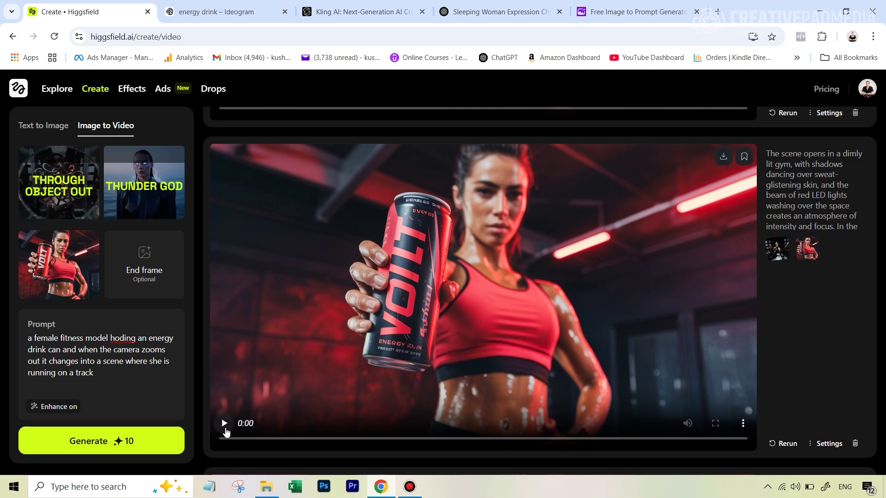
pyautogui.click(225, 424)
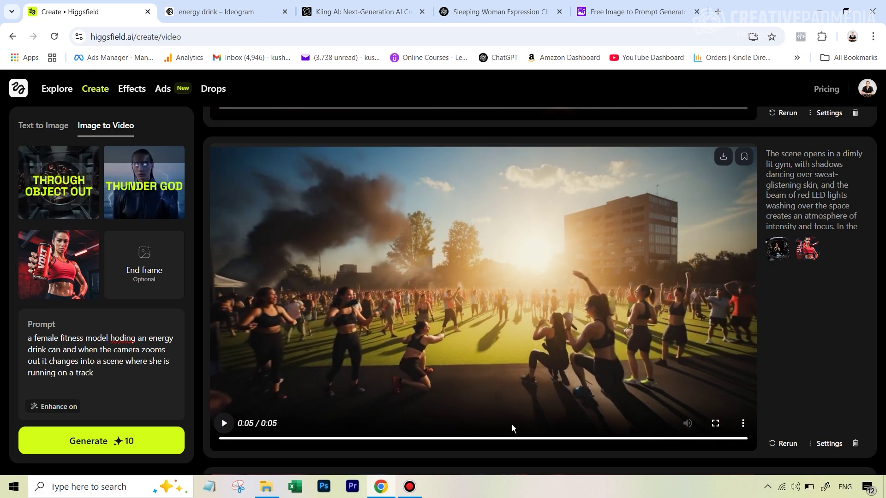
# - Find the earlier gym clip made with only the Thunder God motion and play it
pyautogui.scroll(-3, 721, 336)
pyautogui.scroll(-2, 721, 336)
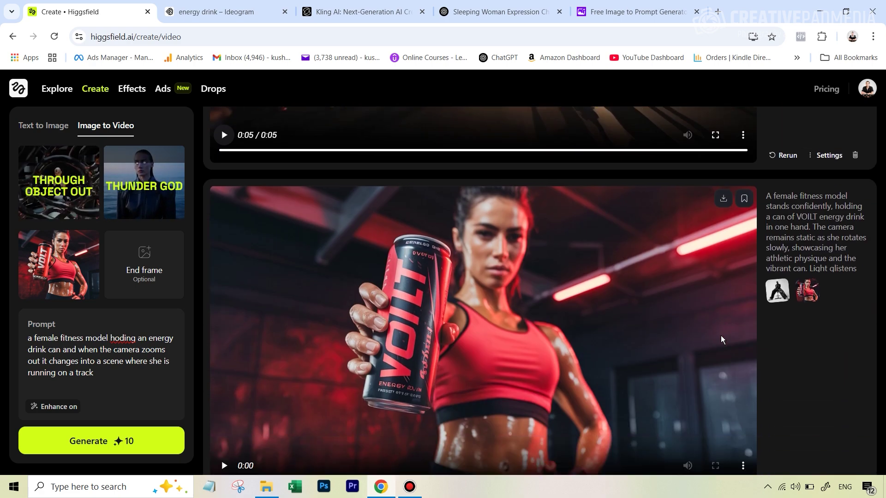
pyautogui.scroll(-2, 794, 384)
pyautogui.scroll(-3, 794, 386)
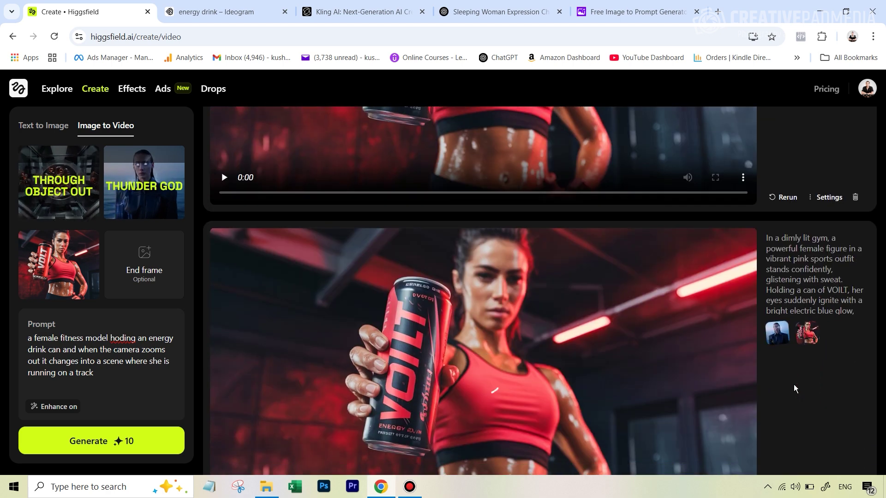
pyautogui.scroll(-1, 795, 387)
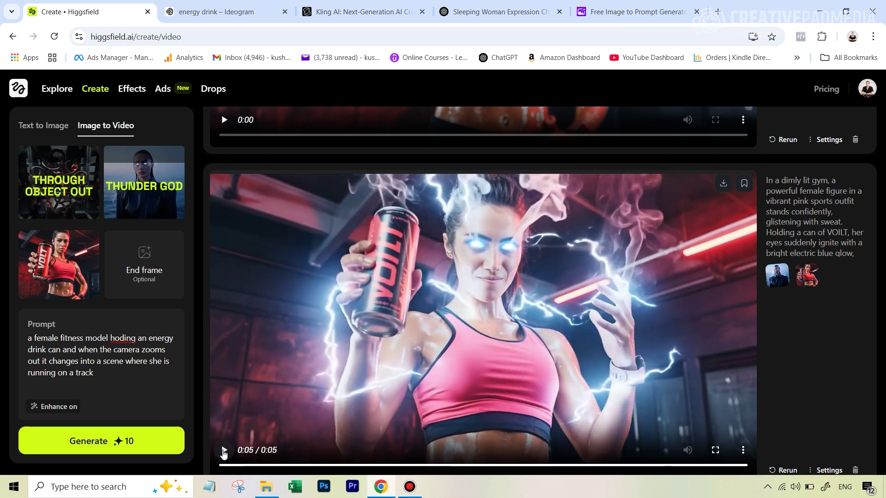
# - Find the older gym clip made with the orange-toned effect and play it through twice
pyautogui.scroll(-2, 816, 341)
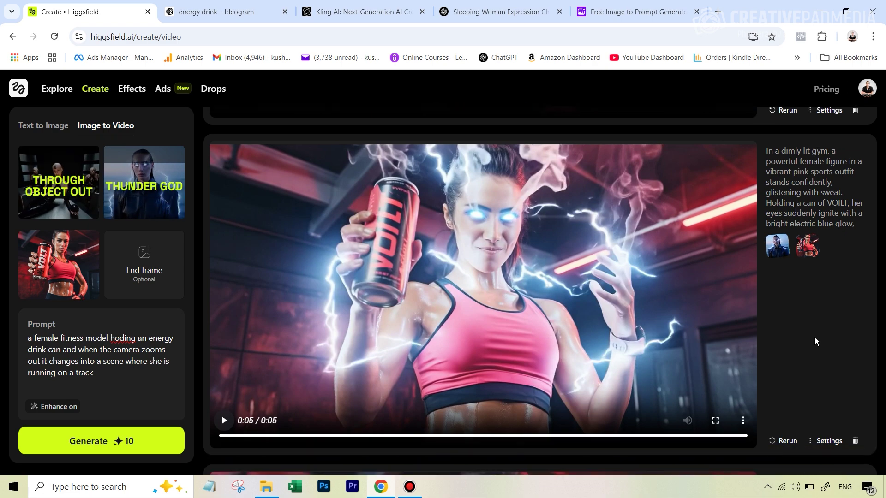
pyautogui.scroll(-1, 815, 341)
pyautogui.scroll(-4, 813, 340)
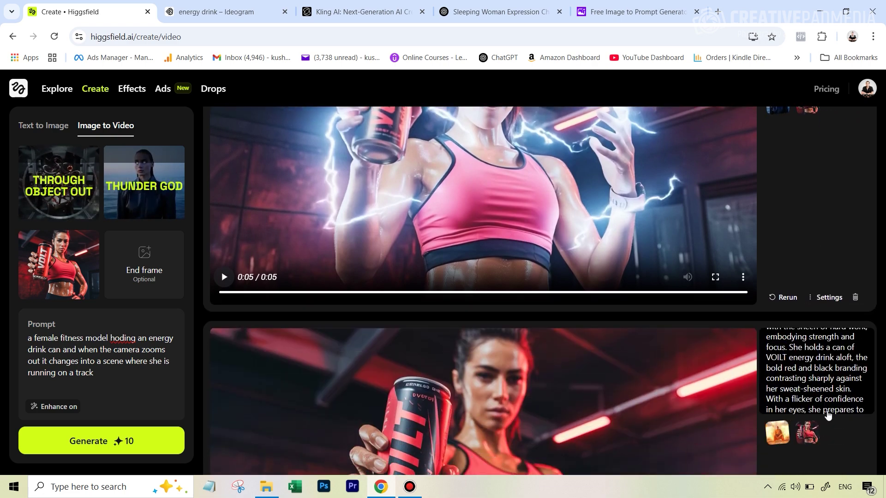
pyautogui.scroll(-6, 779, 407)
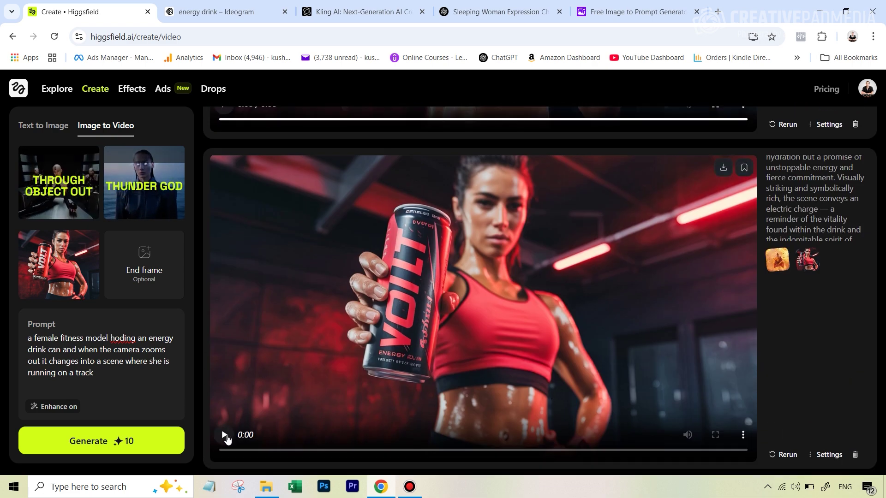
pyautogui.click(224, 436)
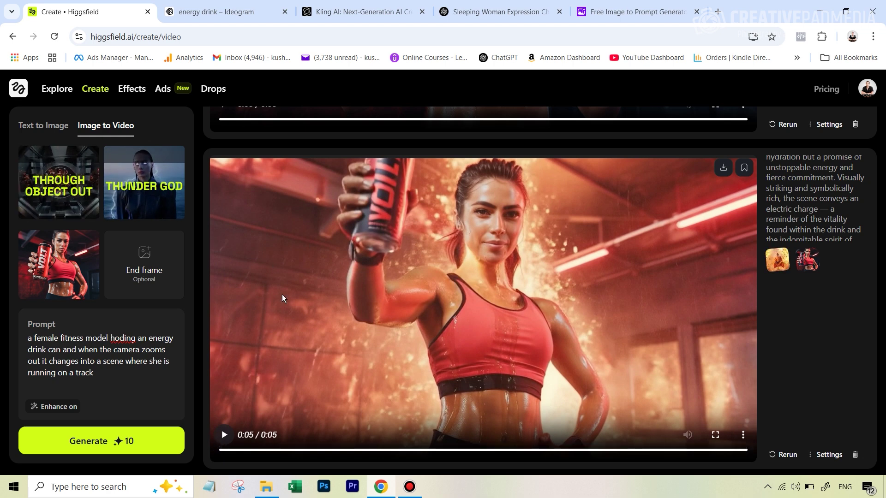
pyautogui.click(221, 446)
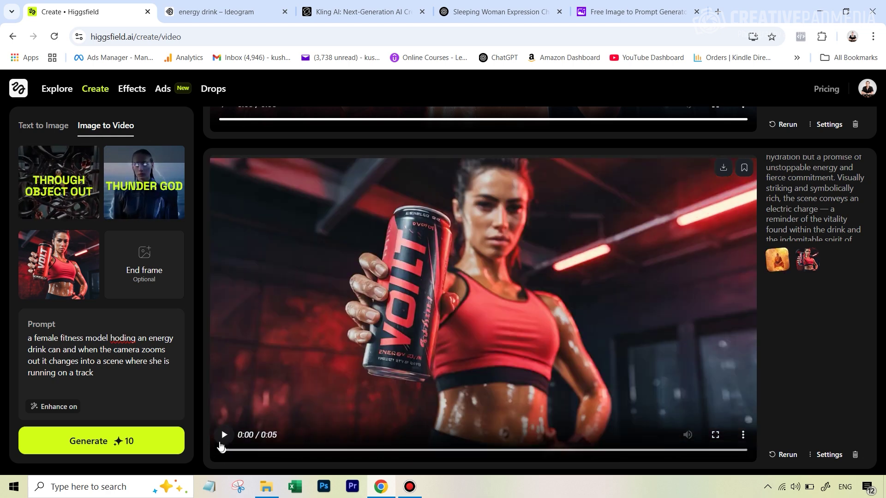
pyautogui.click(222, 442)
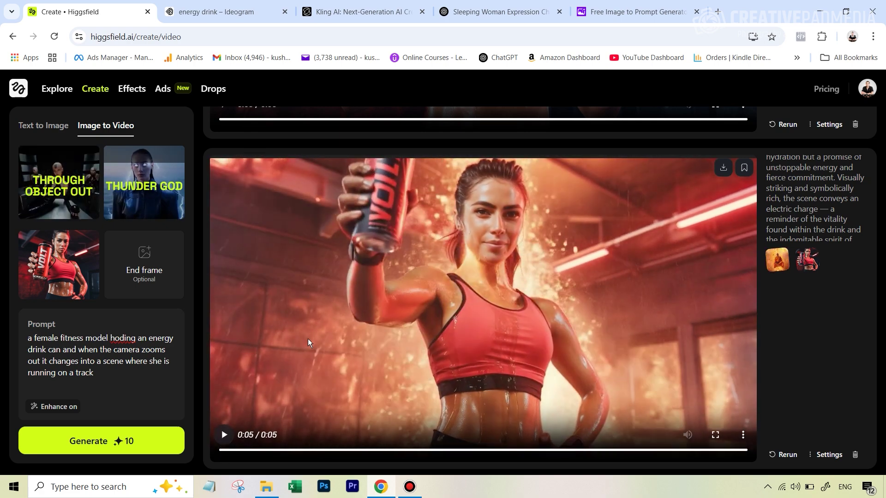
# - Go back to the newer mixed-motion videos and play the clip whose prompt begins "In a high-energy gym setting"
pyautogui.scroll(15, 781, 370)
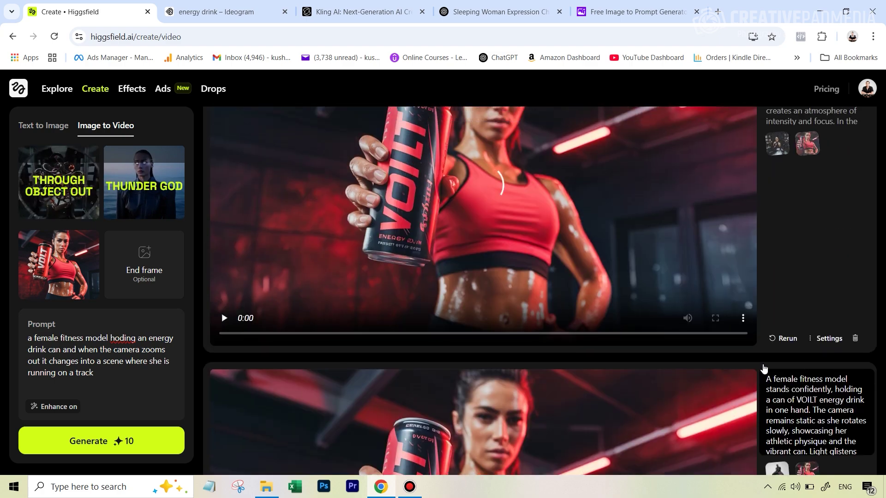
pyautogui.scroll(5, 763, 364)
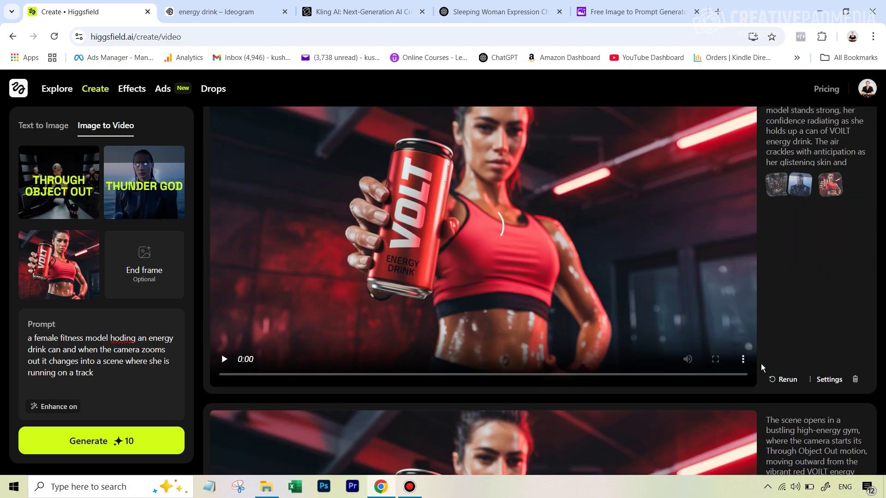
pyautogui.scroll(1, 761, 364)
pyautogui.scroll(-5, 439, 313)
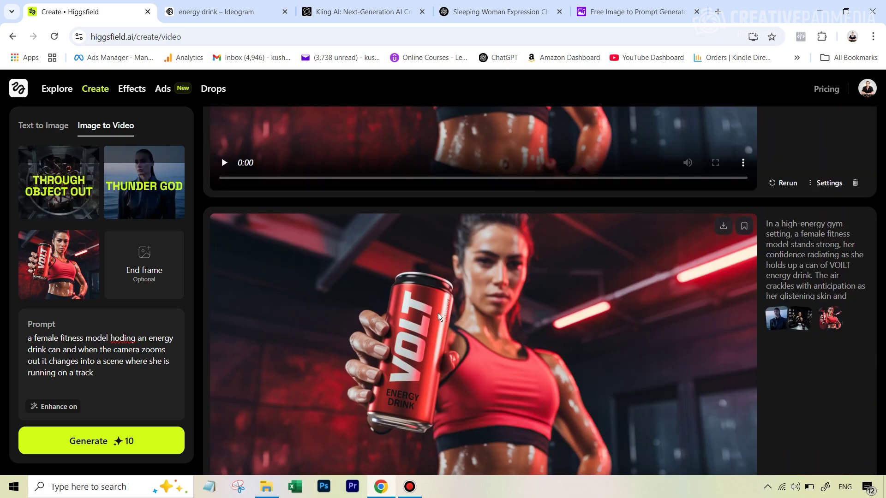
pyautogui.scroll(5, 399, 315)
pyautogui.scroll(-5, 485, 388)
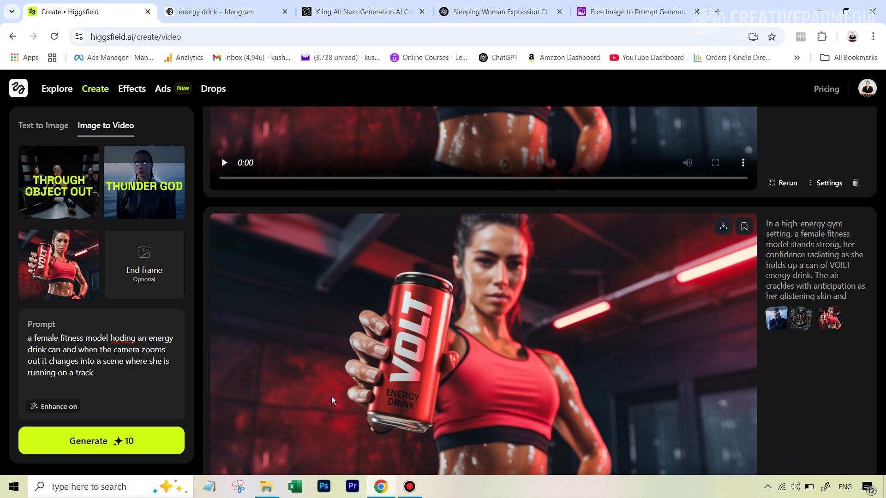
pyautogui.scroll(3, 331, 397)
pyautogui.scroll(-7, 309, 387)
pyautogui.click(378, 316)
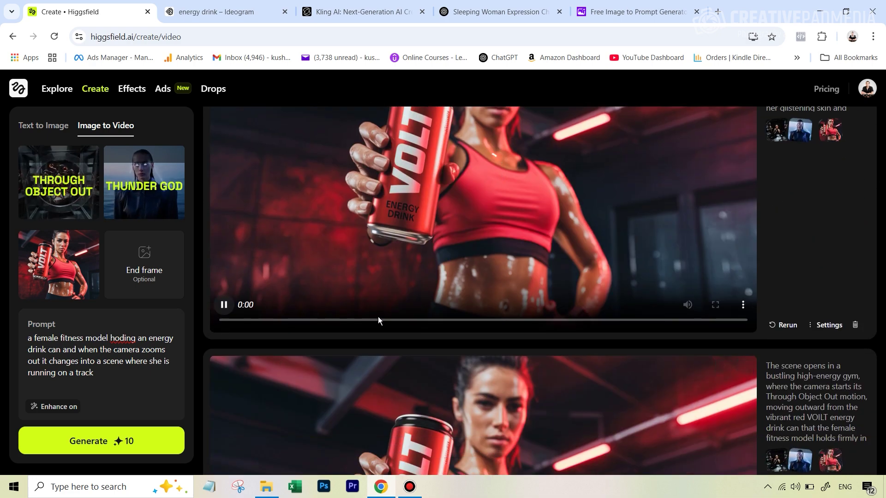
pyautogui.scroll(3, 787, 372)
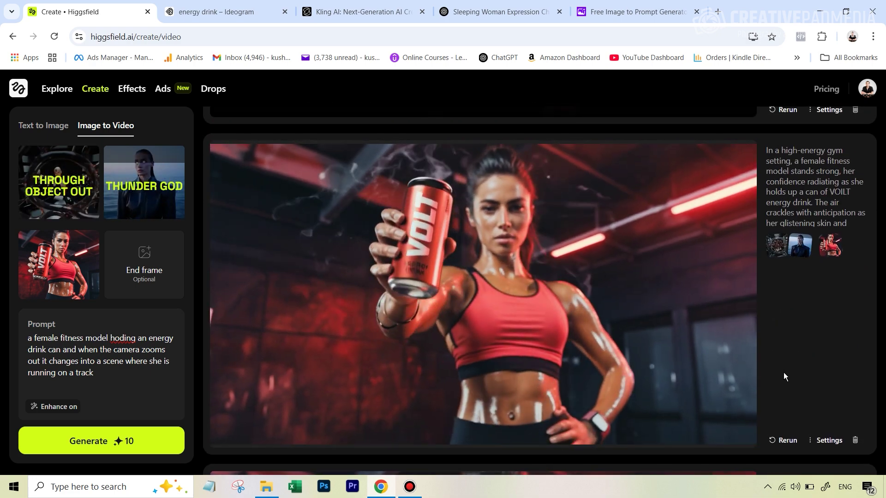
# - Play the mixed-motion clip whose prompt begins "The scene opens in a bustling high-energy gym", and move on to the following result
pyautogui.scroll(-7, 602, 344)
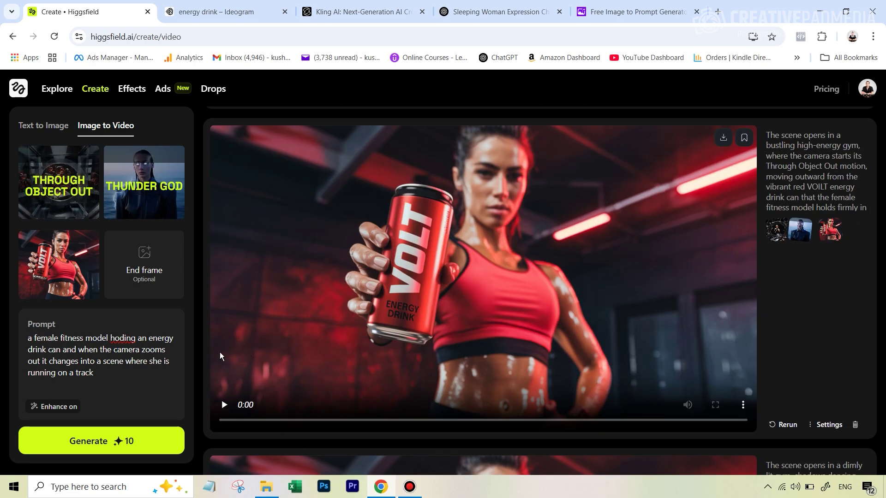
pyautogui.click(223, 406)
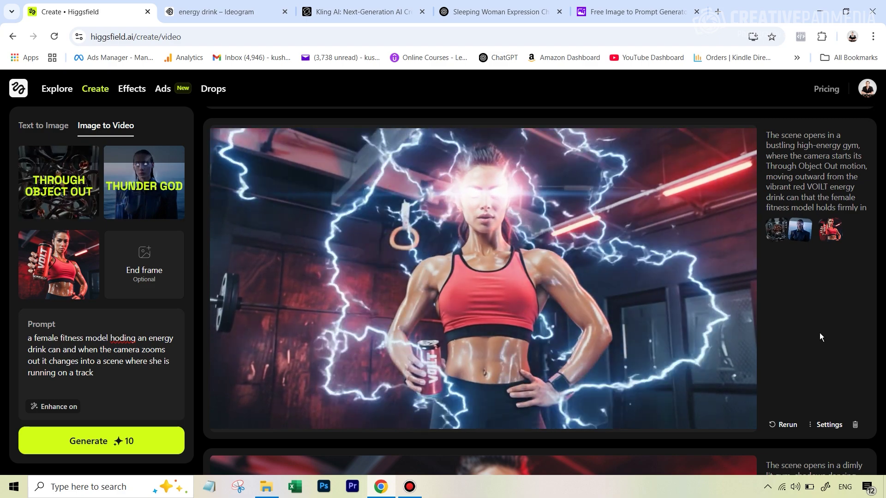
pyautogui.scroll(-7, 829, 337)
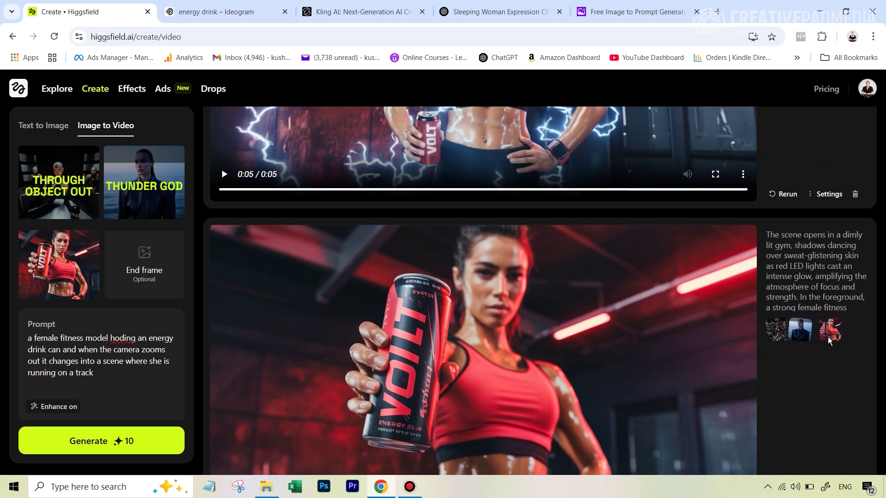
# - Look through the mixed-motion gym clips and play the one whose prompt begins "The scene opens in a dimly lit gym"
pyautogui.scroll(-5, 446, 303)
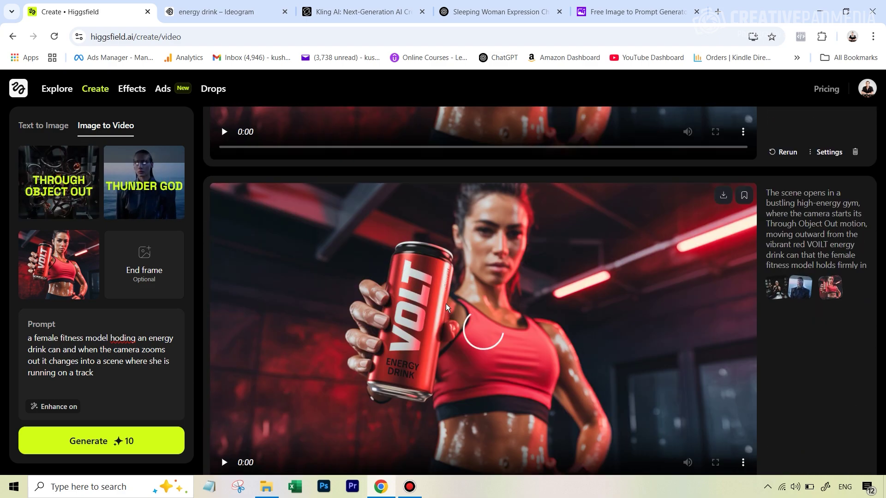
pyautogui.scroll(5, 311, 321)
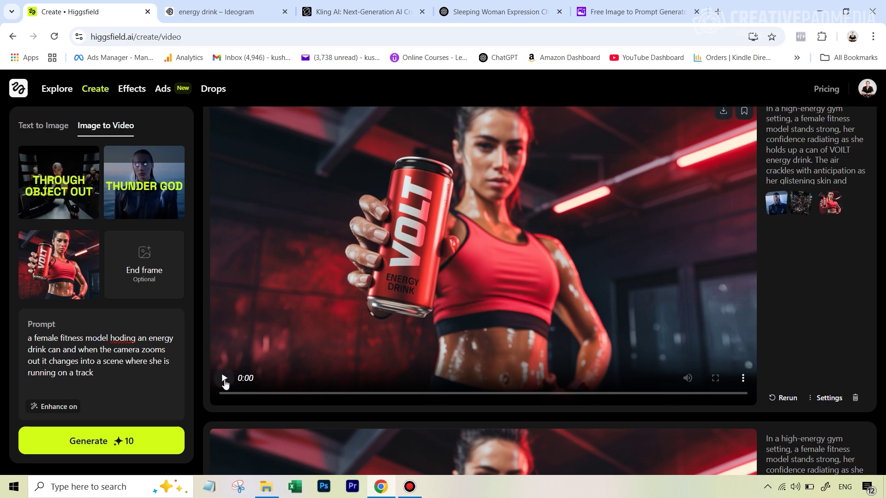
pyautogui.scroll(-5, 611, 323)
pyautogui.scroll(-1, 688, 368)
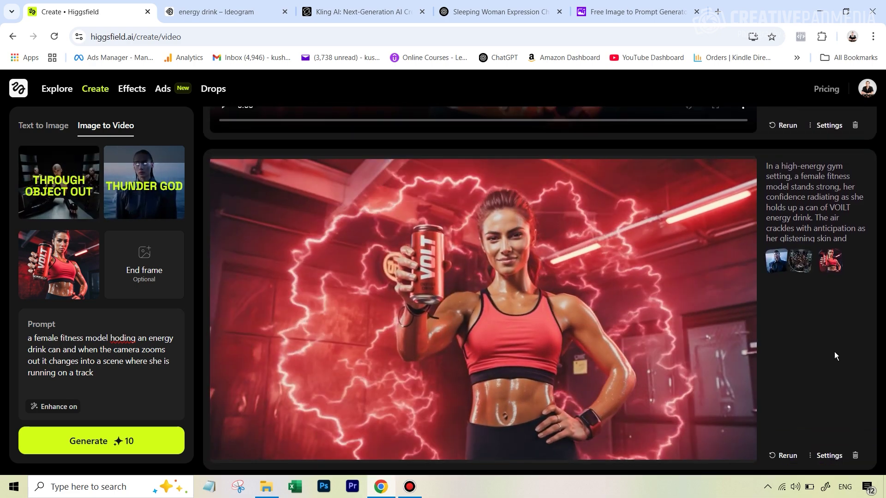
pyautogui.scroll(6, 830, 349)
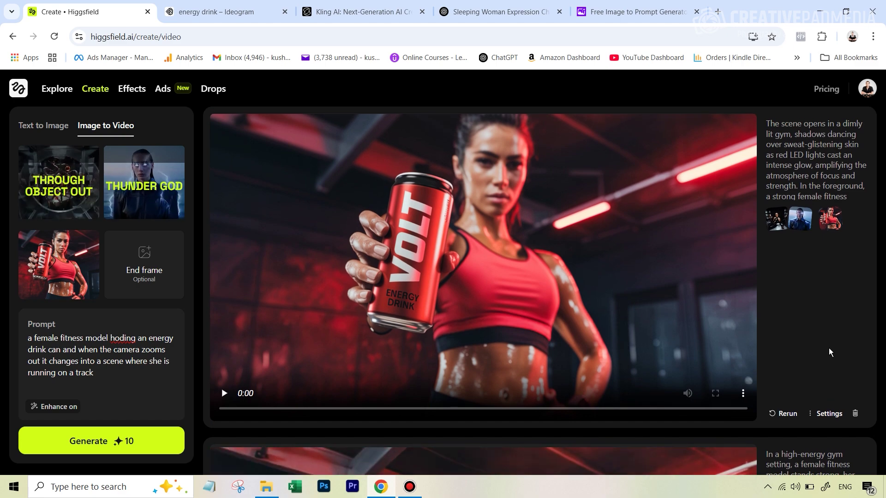
pyautogui.click(245, 418)
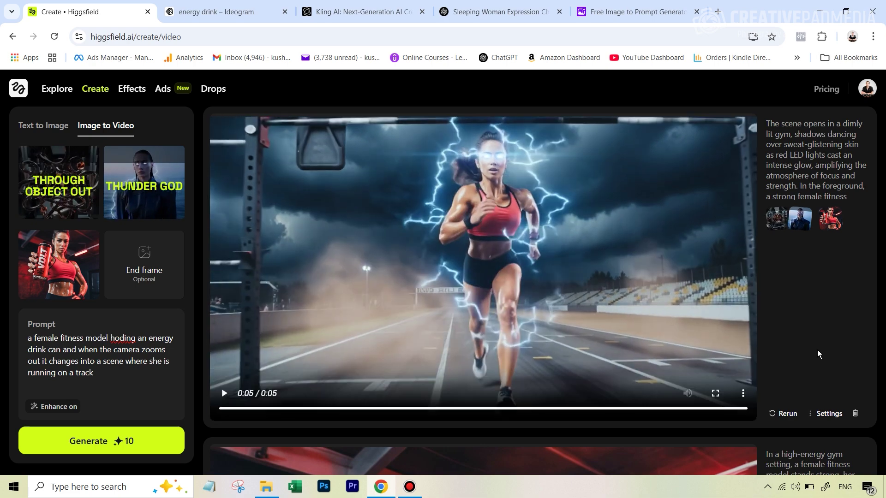
# - Find the older clip of the fitness model flying through a stormy sky and play it to the end
pyautogui.scroll(-8, 818, 350)
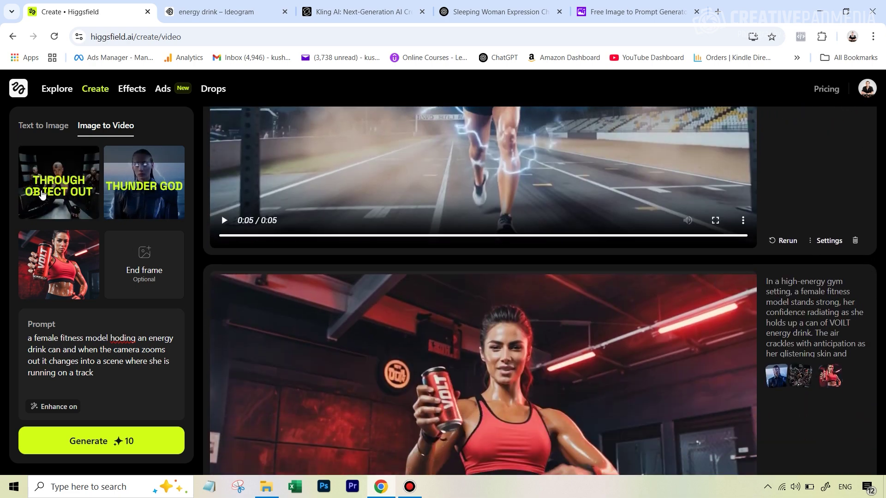
pyautogui.scroll(-6, 580, 388)
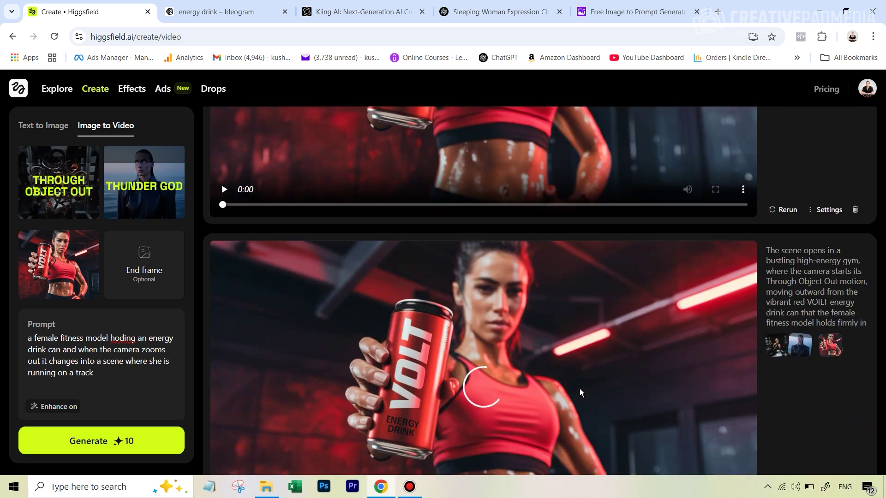
pyautogui.scroll(-15, 580, 388)
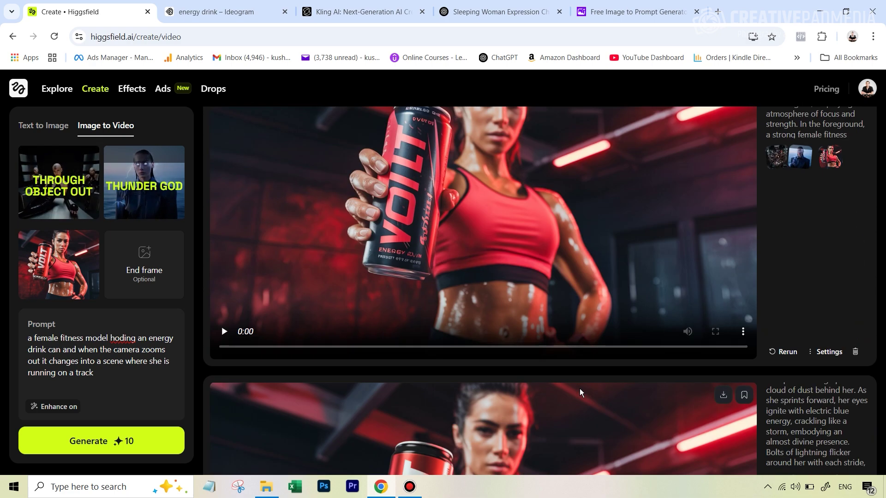
pyautogui.scroll(-1, 579, 389)
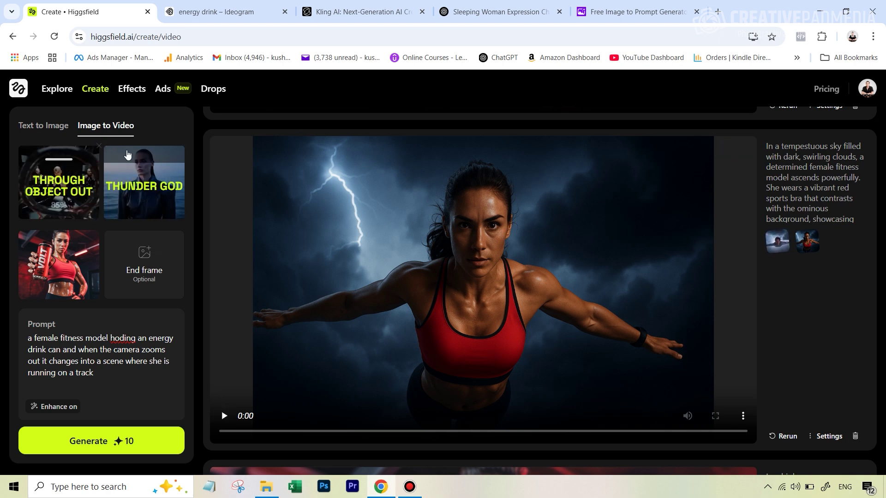
pyautogui.moveTo(216, 141)
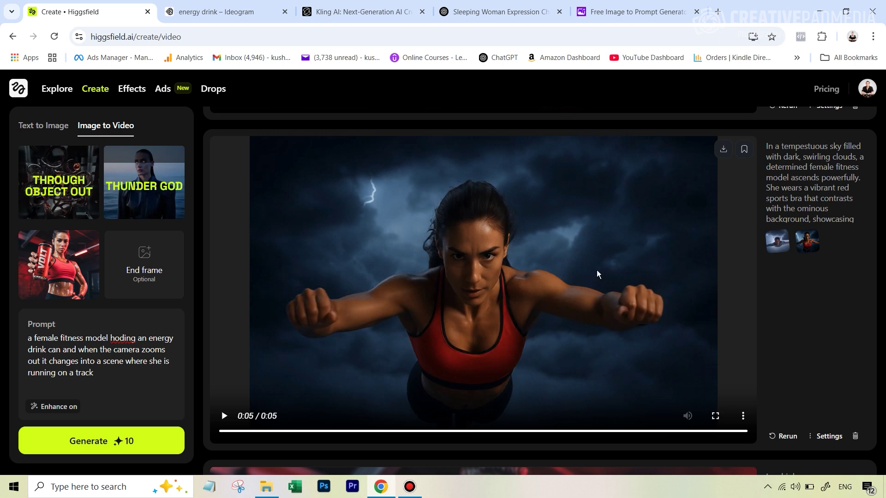
pyautogui.moveTo(97, 92)
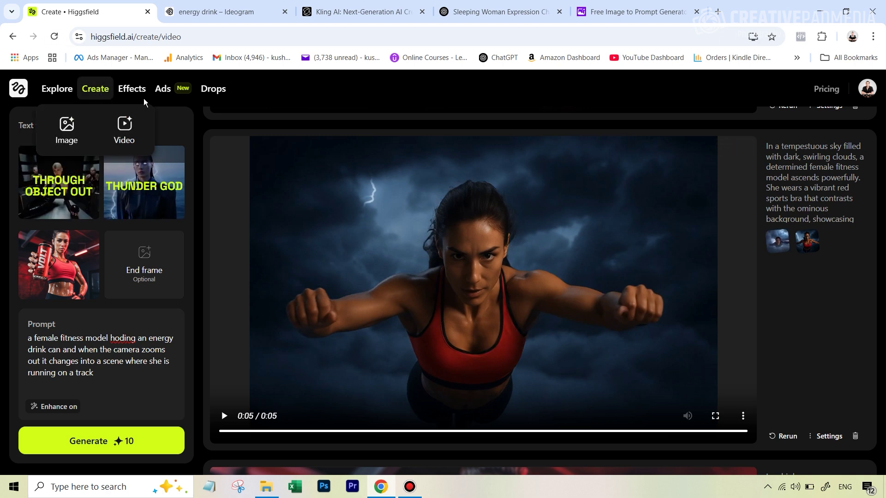
# - Switch to Kling AI and open its video generation page with the earlier results
pyautogui.click(389, 14)
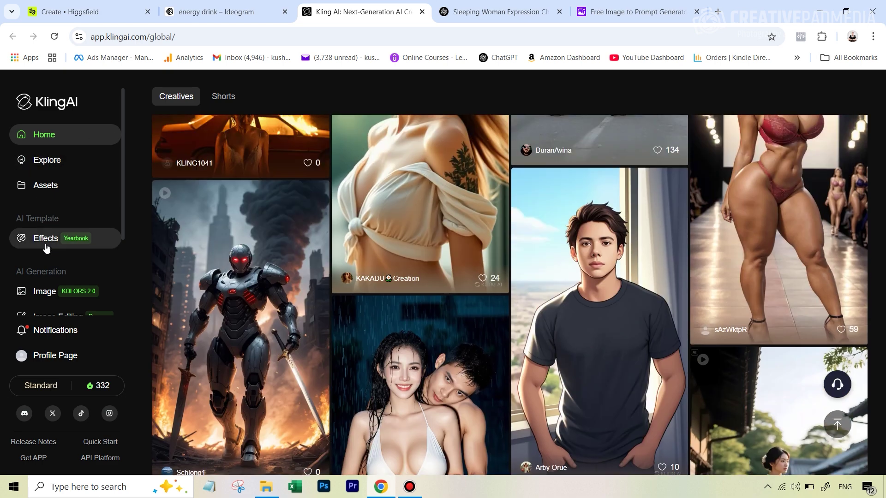
pyautogui.scroll(-3, 44, 244)
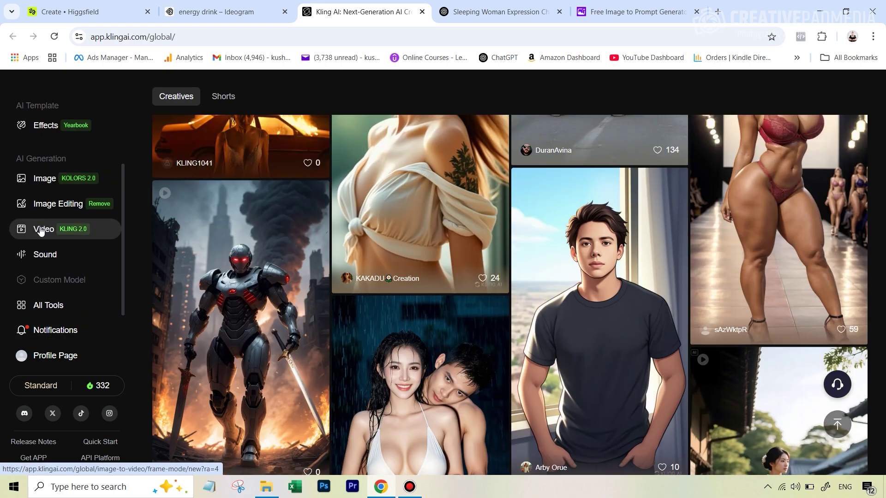
pyautogui.click(41, 231)
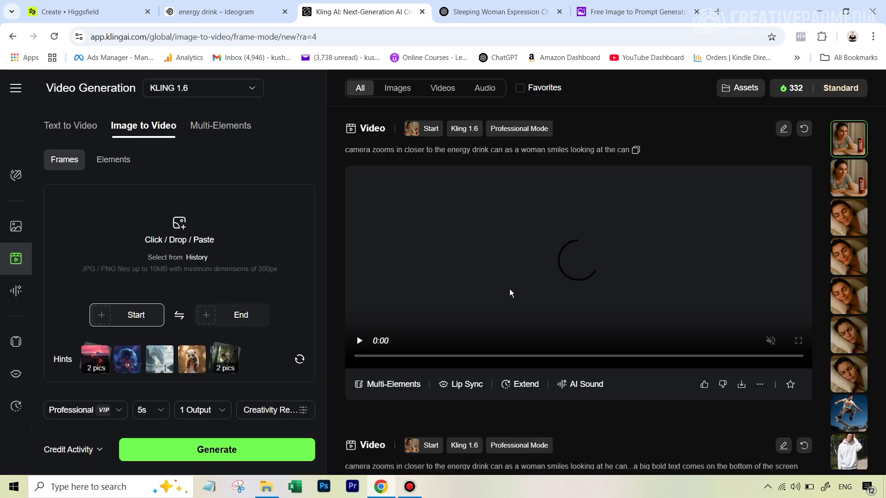
# - Play the Kling clip of the sleeping woman opening her eyes, and the one of her smiling at the energy drink can
pyautogui.scroll(-5, 555, 309)
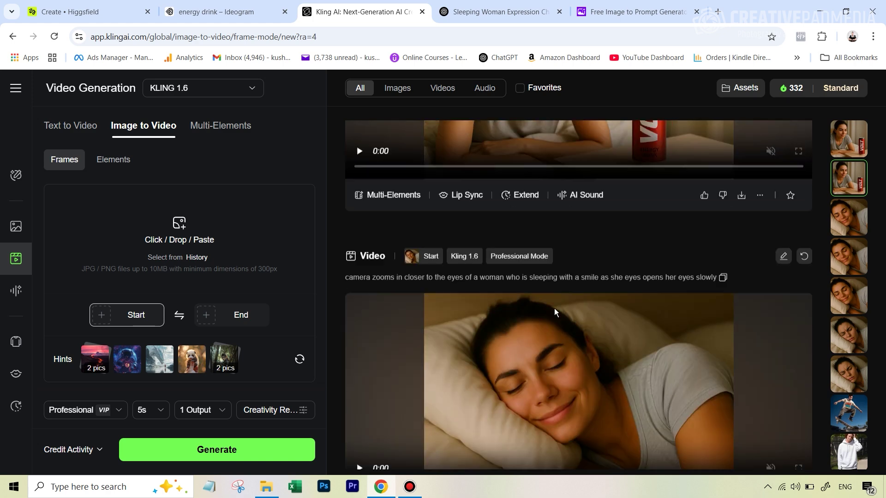
pyautogui.scroll(-2, 555, 308)
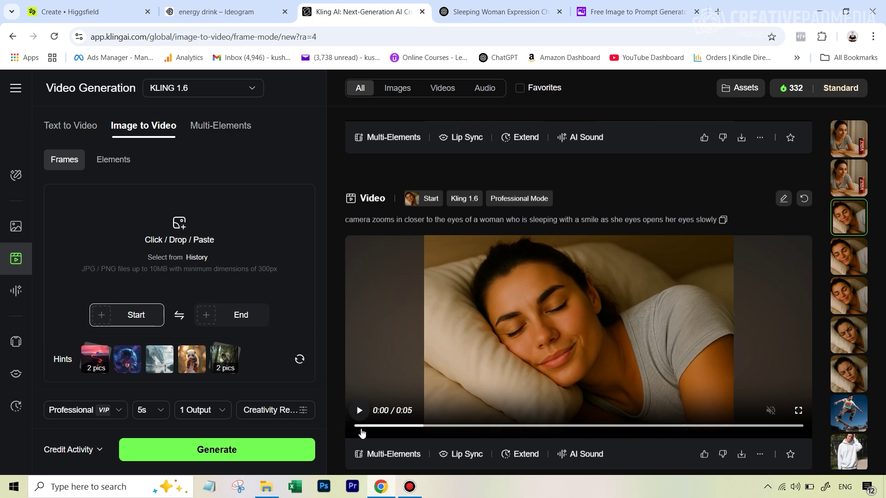
pyautogui.click(363, 413)
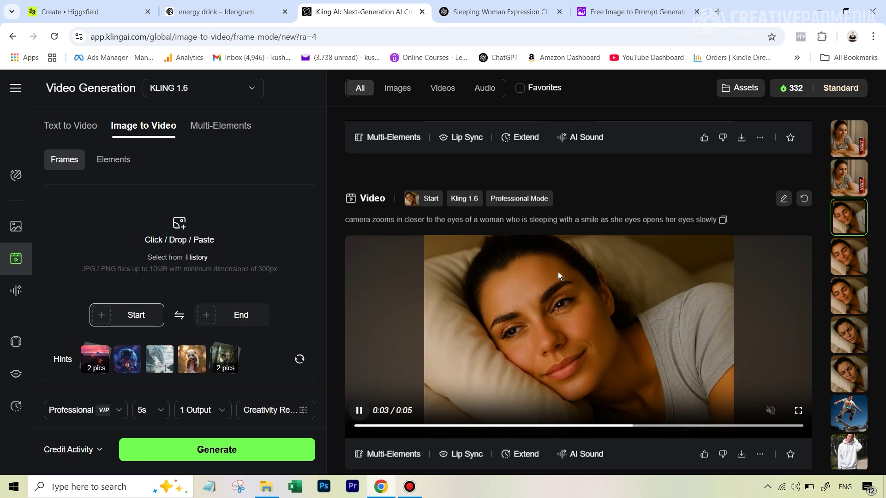
pyautogui.scroll(10, 558, 272)
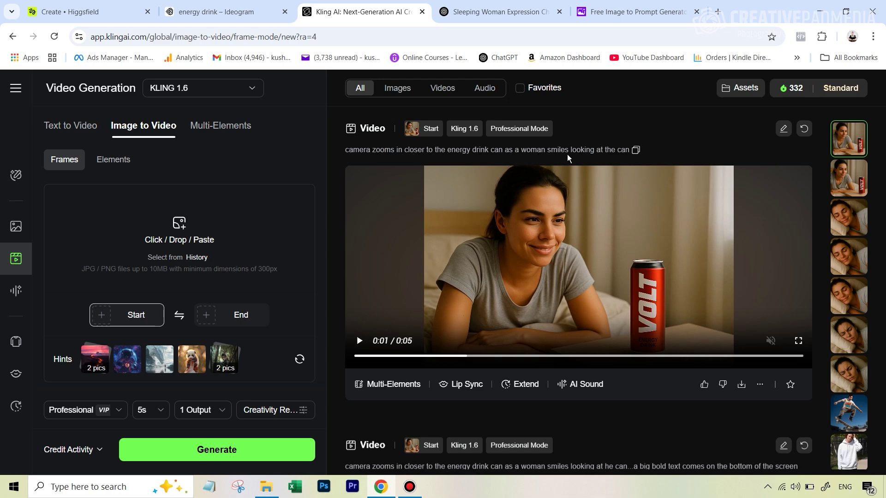
pyautogui.click(360, 340)
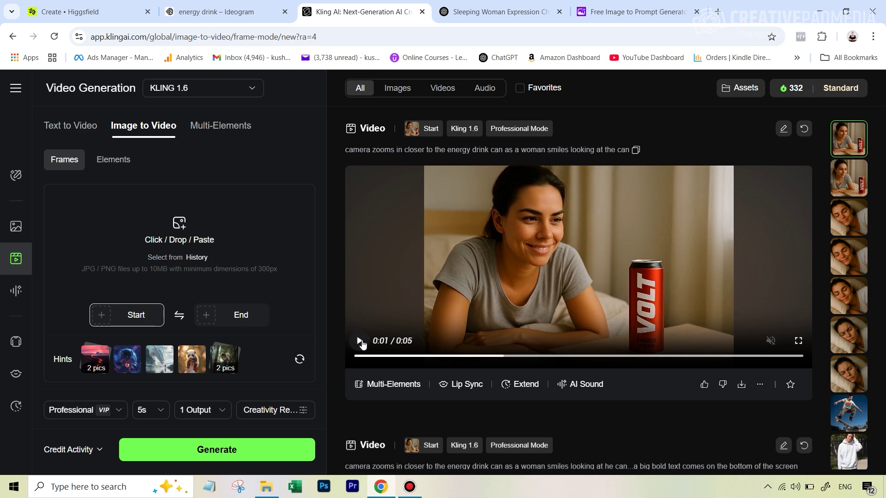